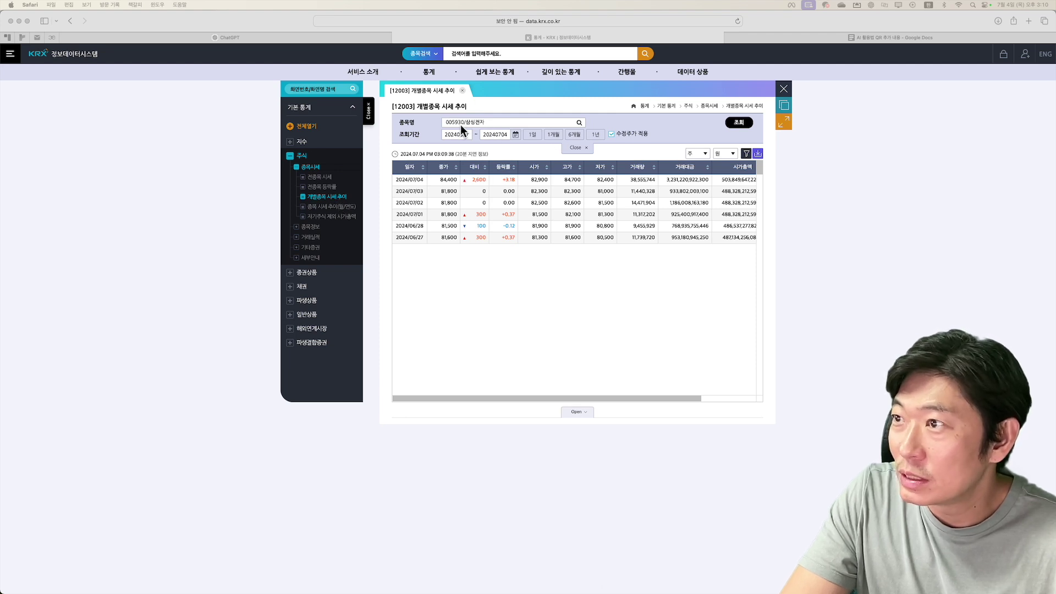
# - Query 삼성전자's daily prices for the one-year period 20230704 to 20240704 and download the results as a CSV file
pyautogui.click(592, 136)
pyautogui.click(594, 139)
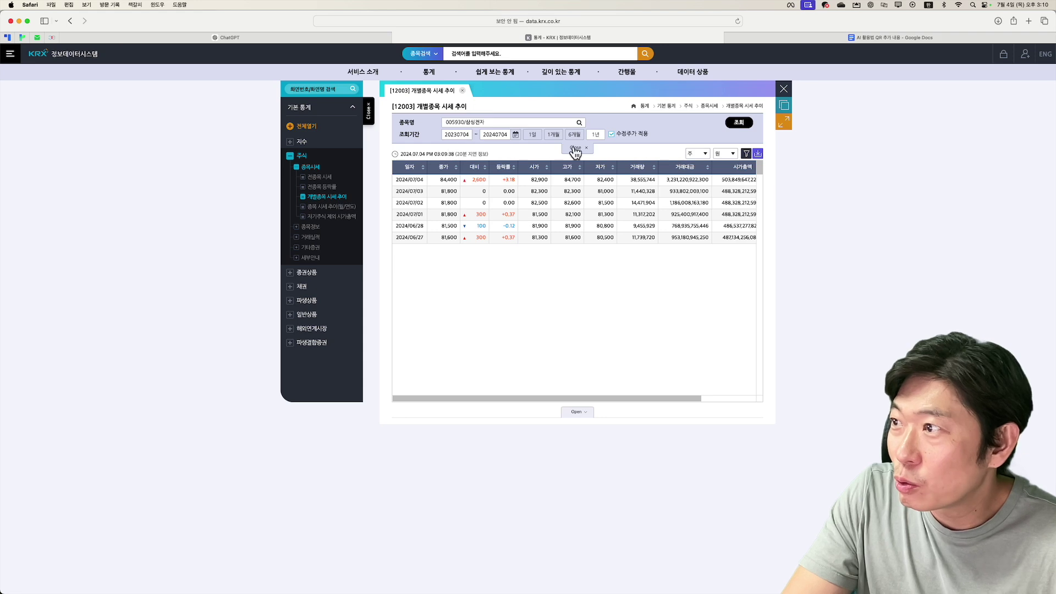
pyautogui.click(736, 125)
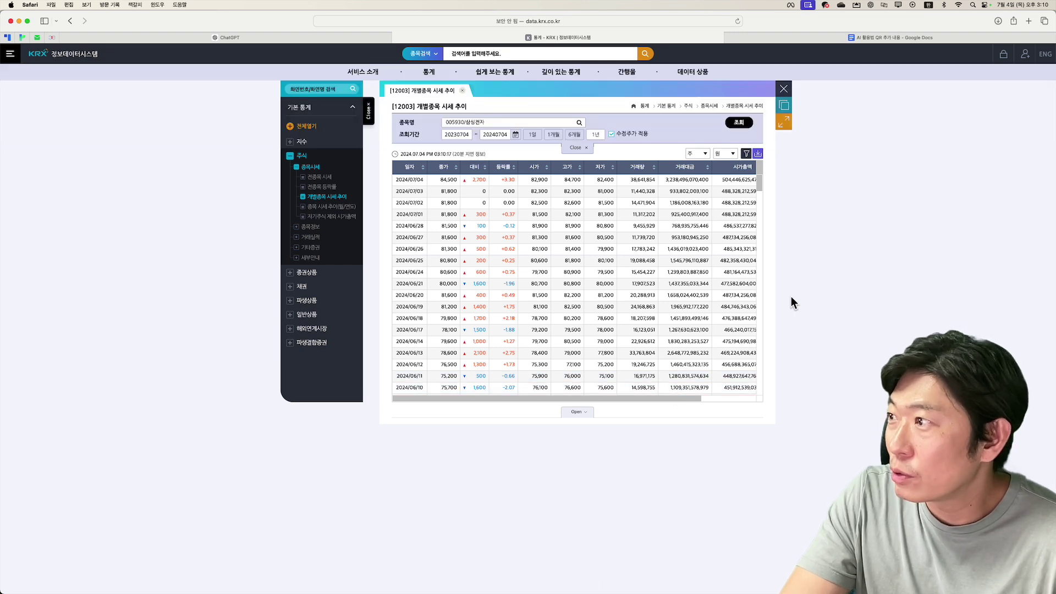
pyautogui.click(758, 154)
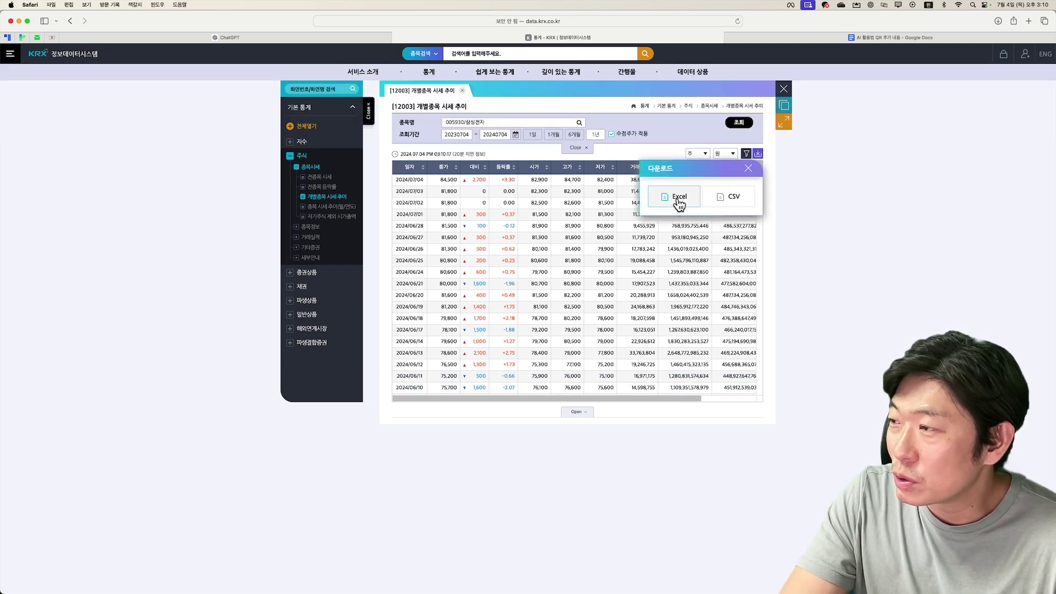
pyautogui.click(740, 200)
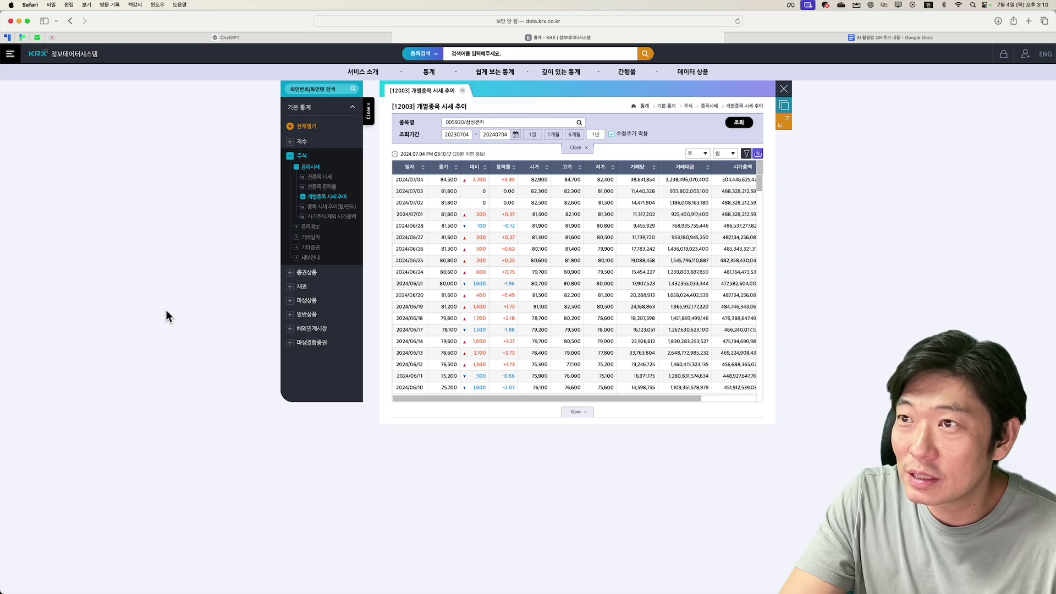
# - Switch to ChatGPT and attach the downloaded data_1028_20240704.csv to a new message
pyautogui.click(120, 39)
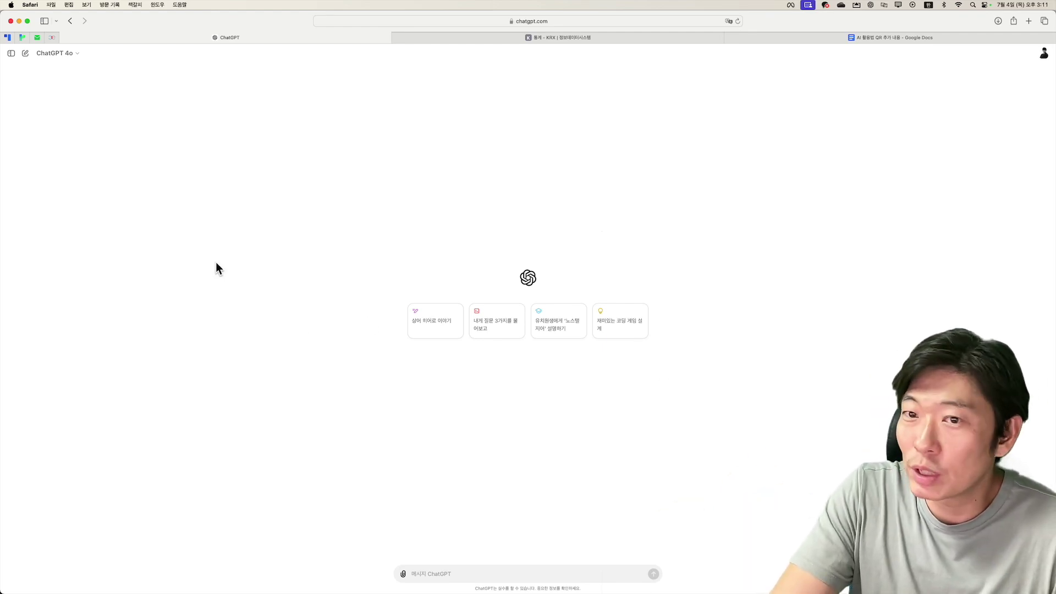
pyautogui.press('super+Tab')
pyautogui.press('super+Tab')
pyautogui.press('super+Tab')
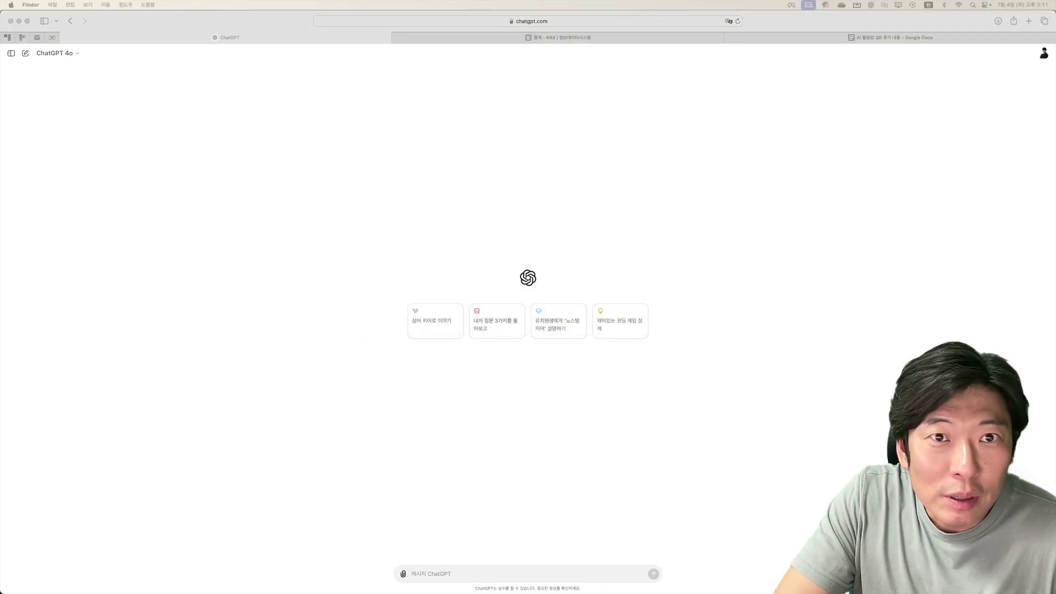
pyautogui.moveTo(211, 367); pyautogui.dragTo(472, 575)
pyautogui.click(450, 424)
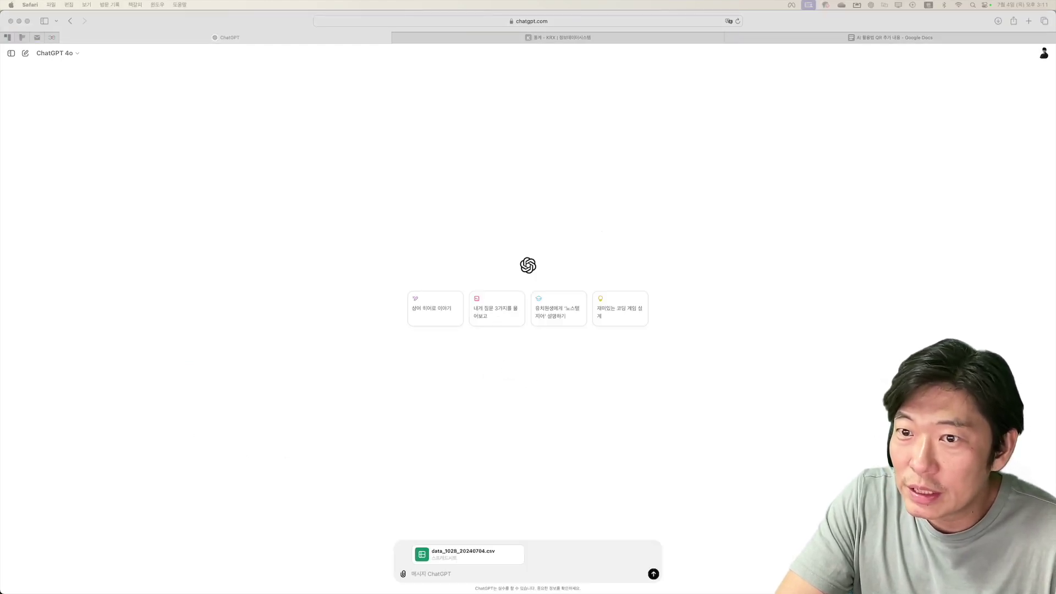
# - Send the prompt "이 파일에 있는 삼성전자의 일자별 주가를 주 단위 '그래프'로 그려줘" with the attached file
pyautogui.click(440, 574)
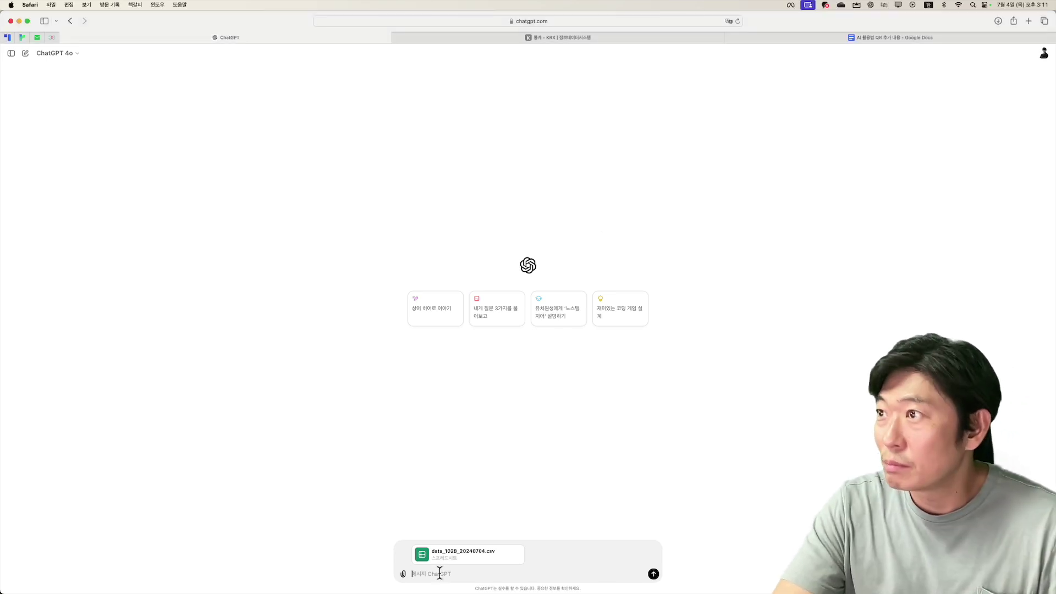
pyautogui.click(457, 38)
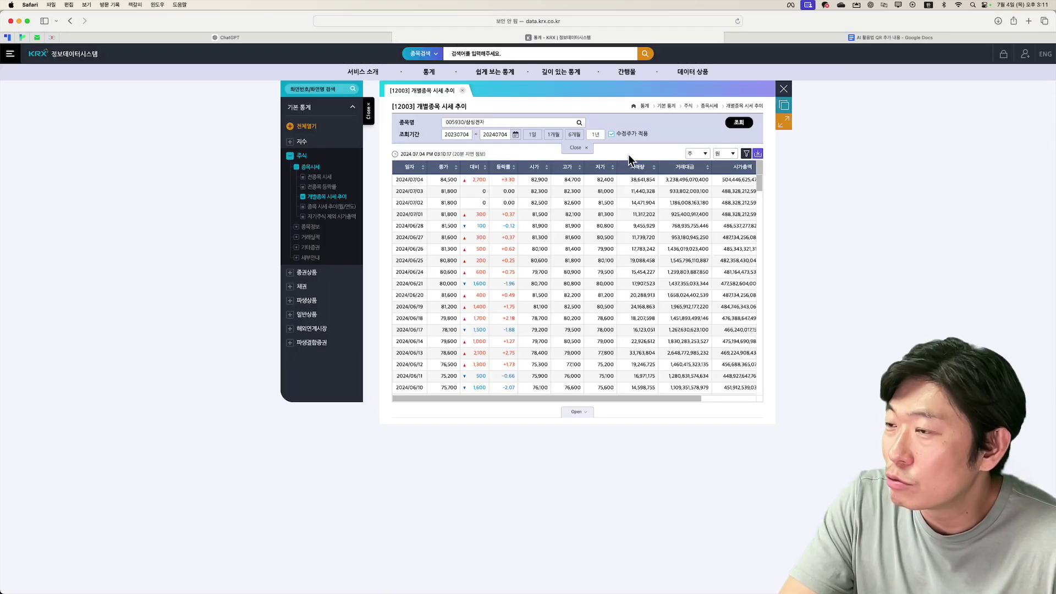
pyautogui.click(174, 36)
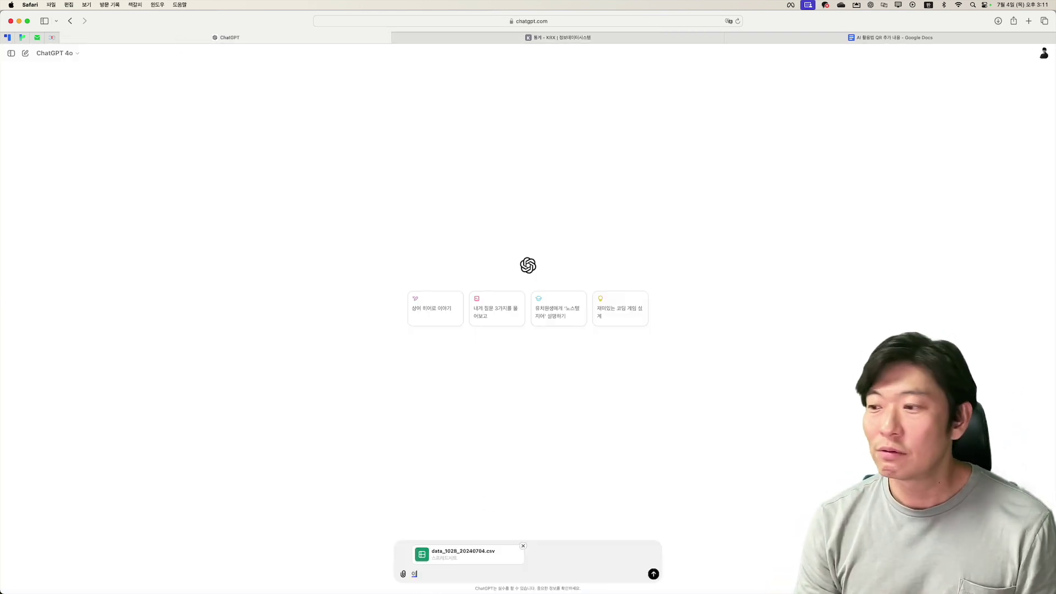
pyautogui.write('이 파일에 미')
pyautogui.write('는 삼성전')
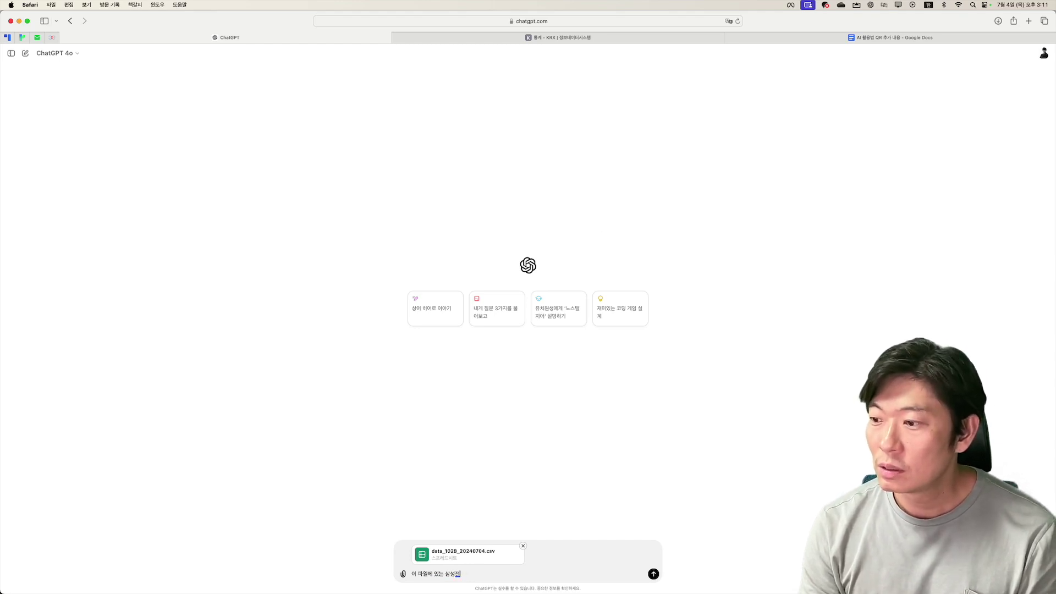
pyautogui.write('자의 일자별 주가를')
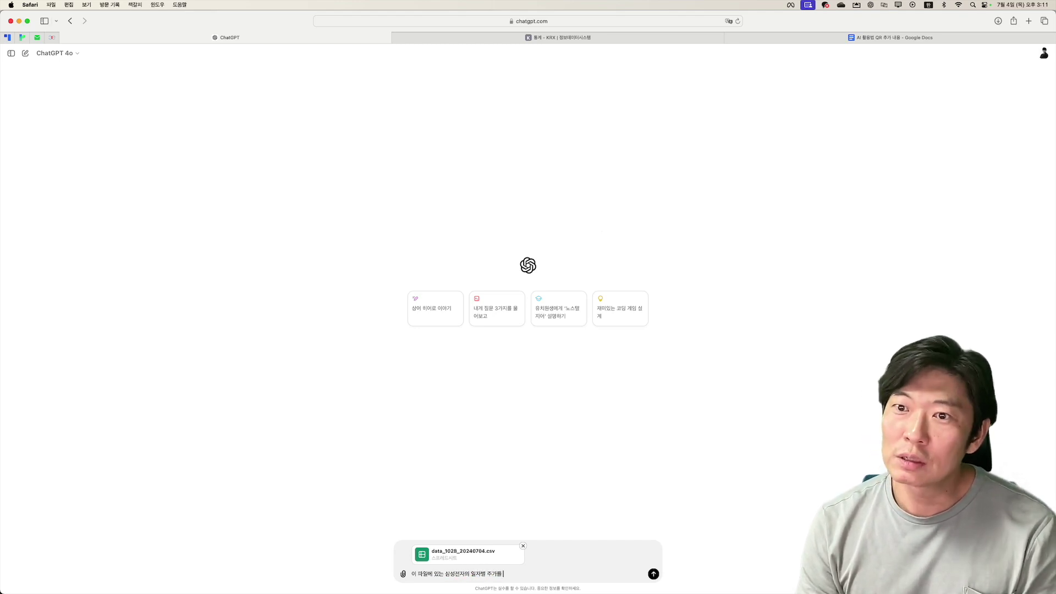
pyautogui.write(' 주단ㅇ')
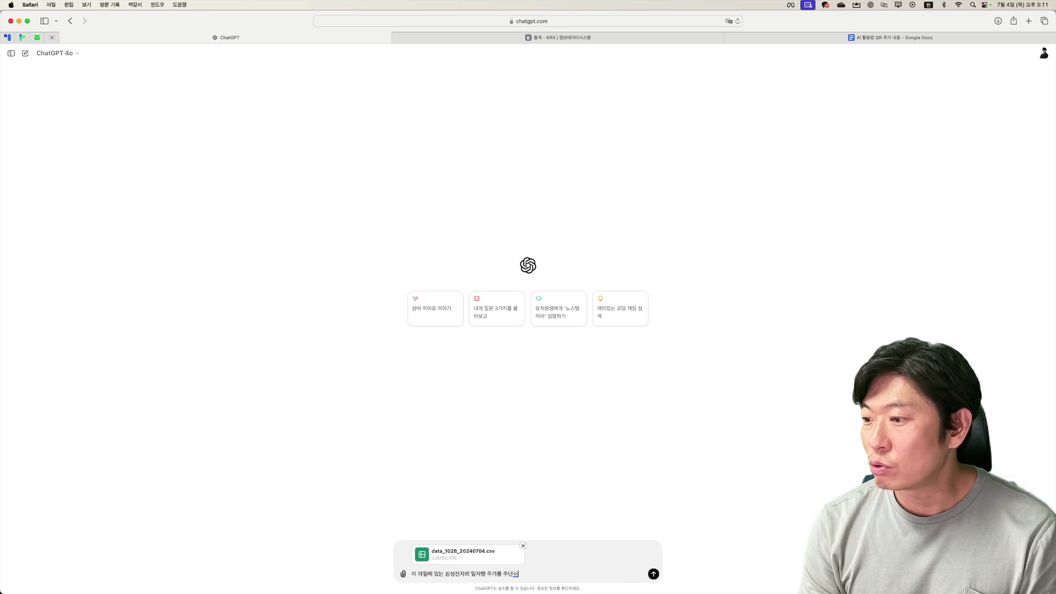
pyautogui.press('BackSpace')
pyautogui.press('BackSpace')
pyautogui.press('BackSpace')
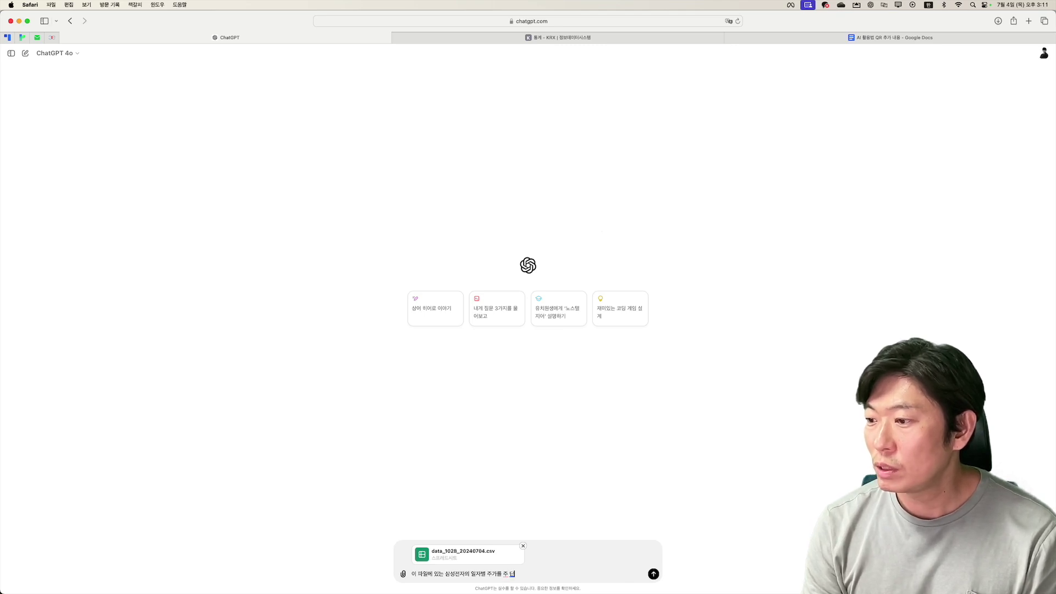
pyautogui.write("단위 '그래프'로 그려줘")
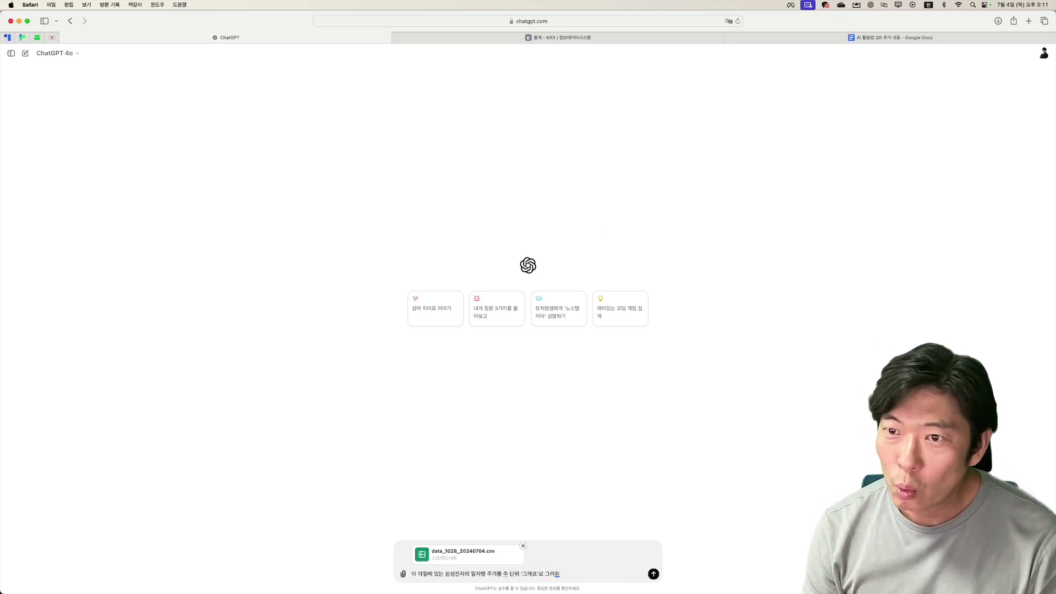
pyautogui.press('Return')
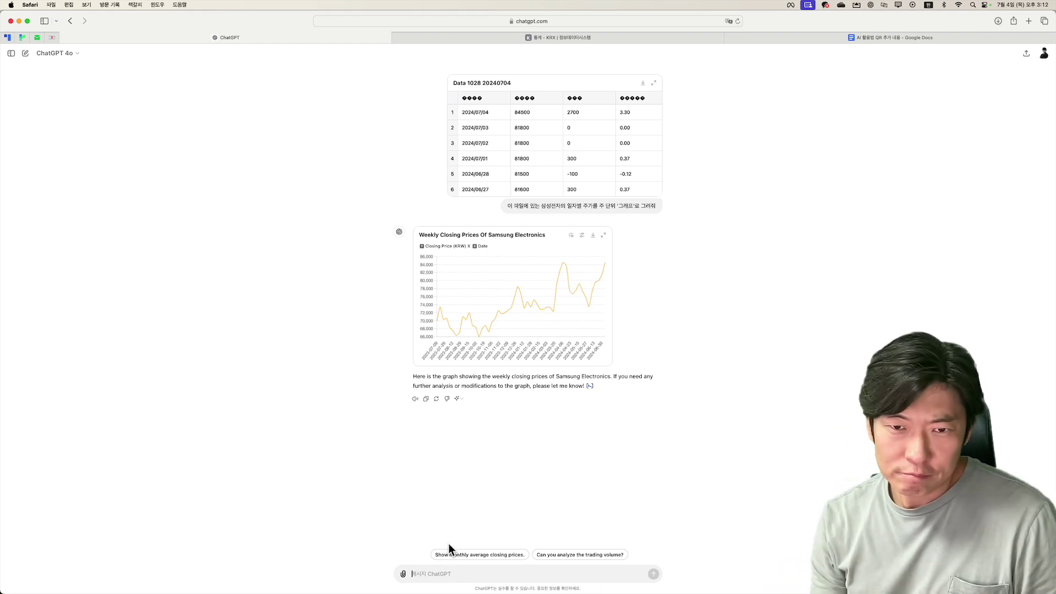
# - Send the follow-up prompt "2024년 1월에서 2024년 7월 3일까지의 기간 중에서 삼성전자의 주가에 영향을 미친 큰 뉴스를 찾아줘"
pyautogui.write('2024년')
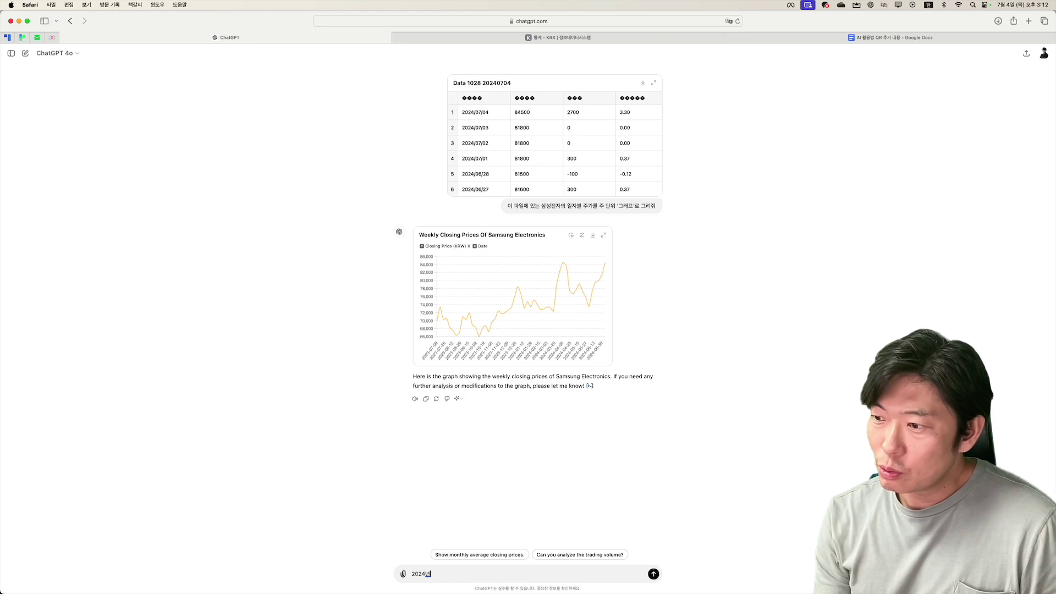
pyautogui.write(' 1월에서 2024년 5월')
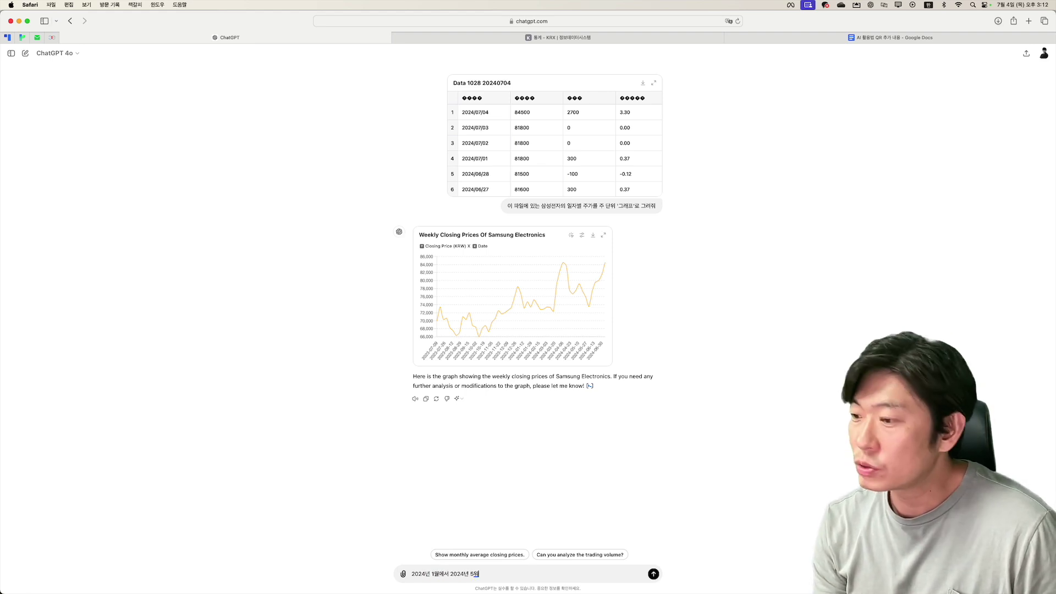
pyautogui.press('BackSpace')
pyautogui.press('BackSpace')
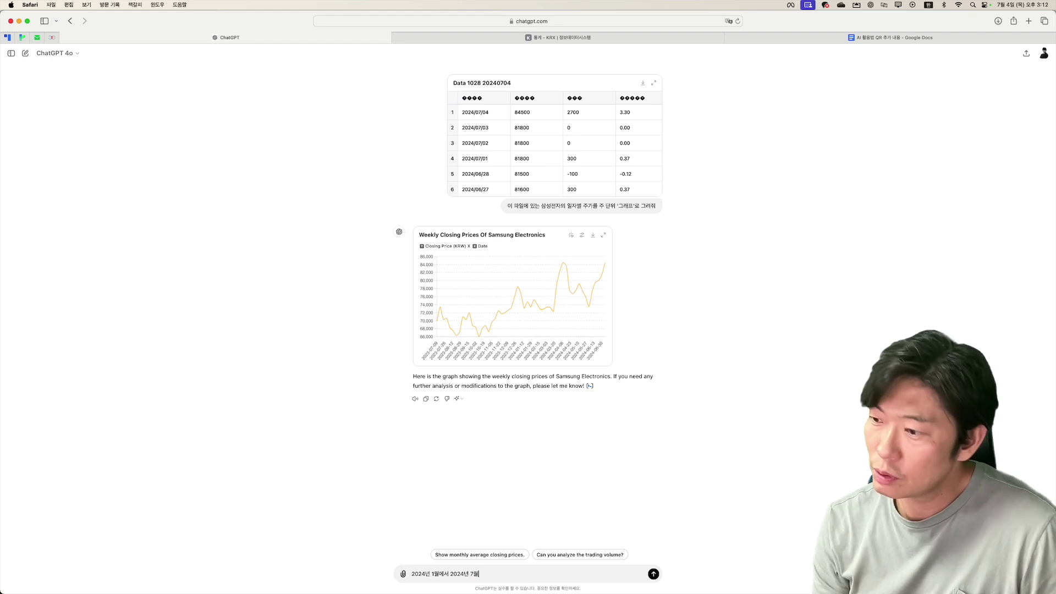
pyautogui.write('4년 7월 3일까지의 기간 중')
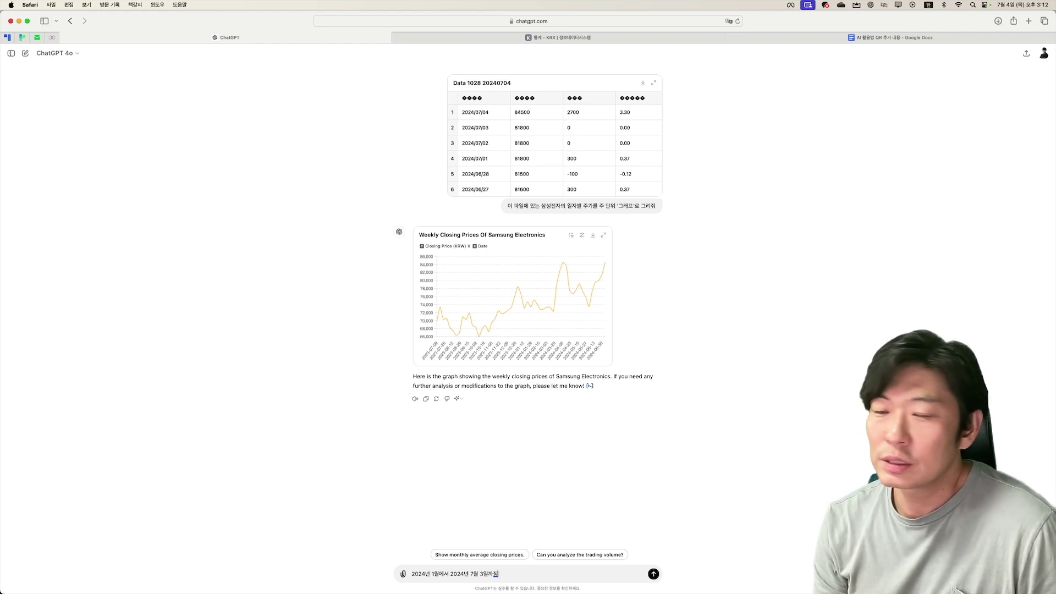
pyautogui.write('에서 삼성전자의 주')
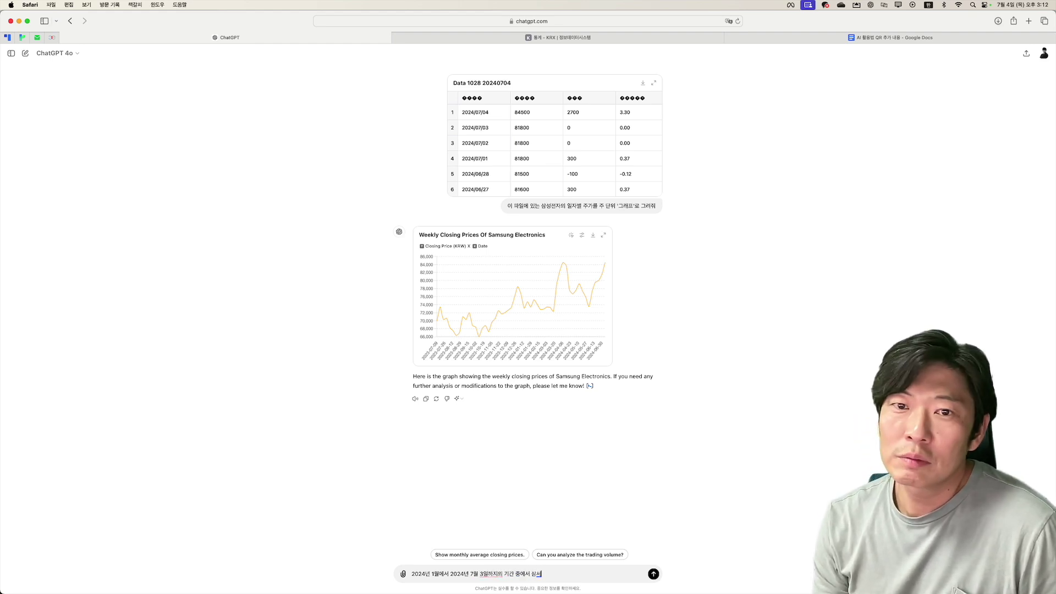
pyautogui.write('가')
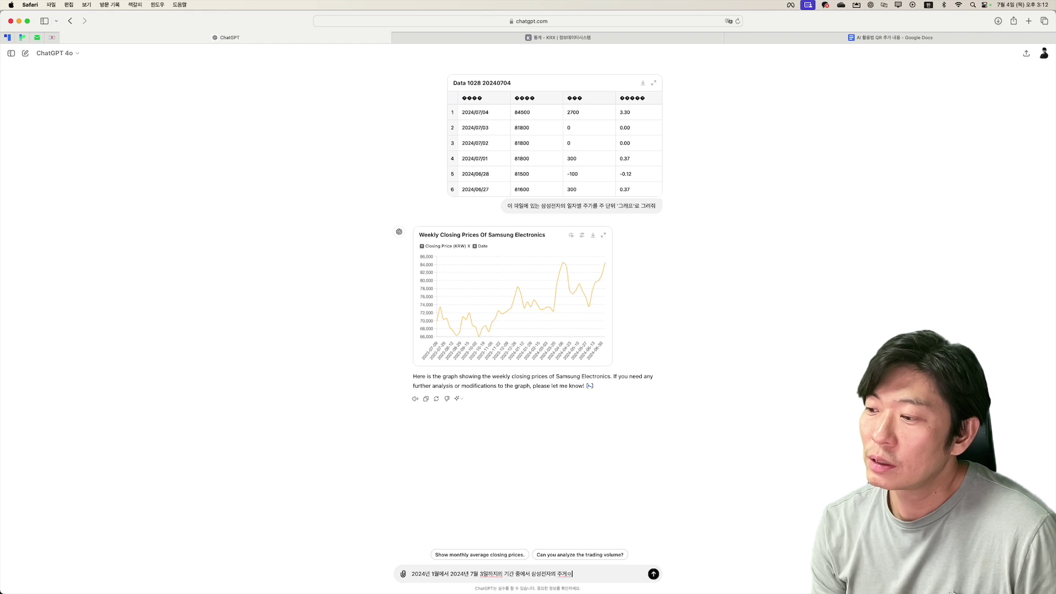
pyautogui.write('에 영향을 미치')
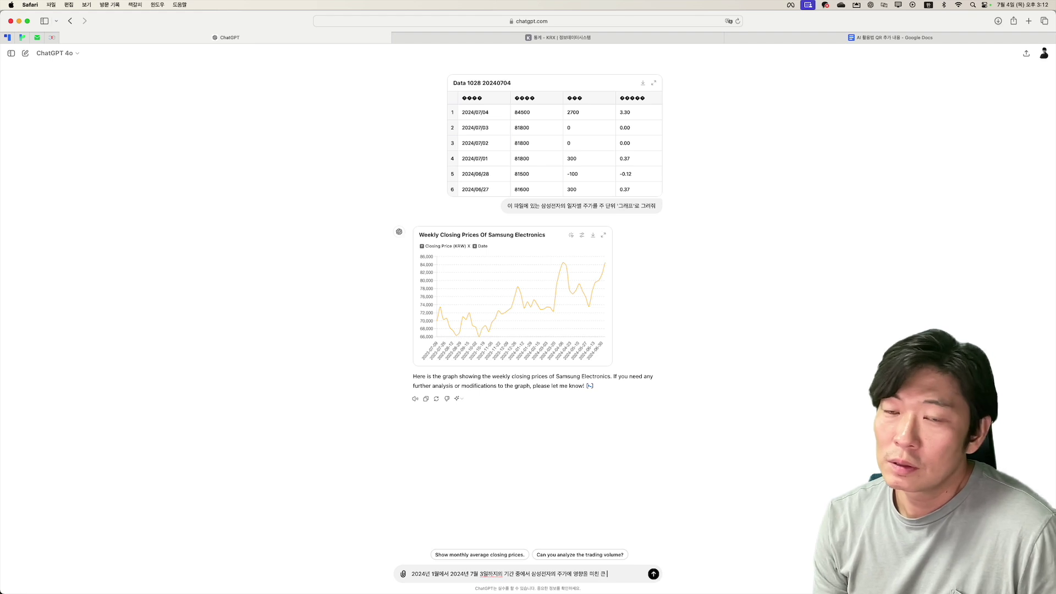
pyautogui.write('아줘')
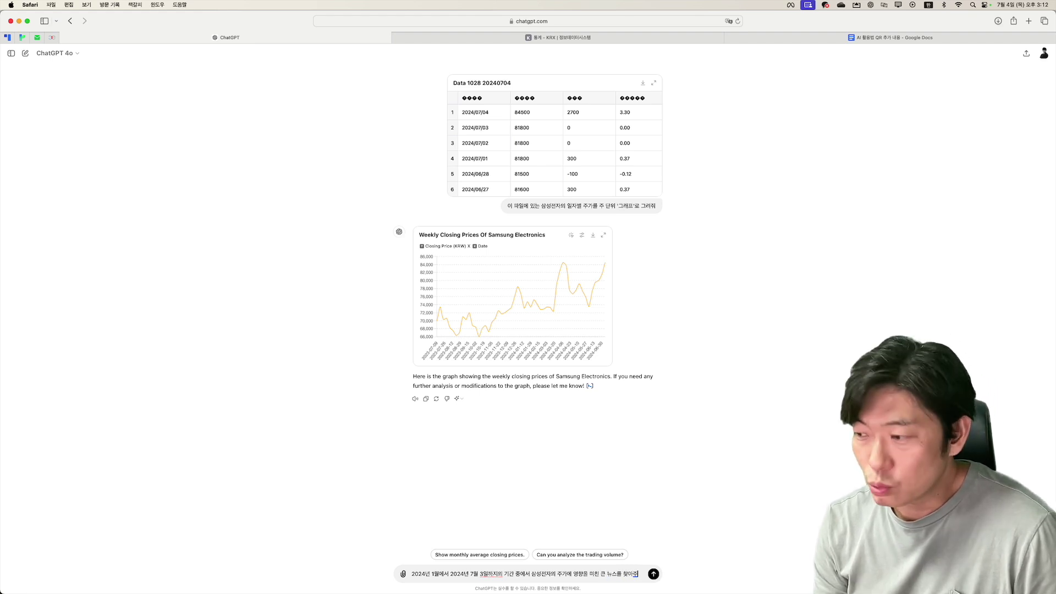
pyautogui.press('Return')
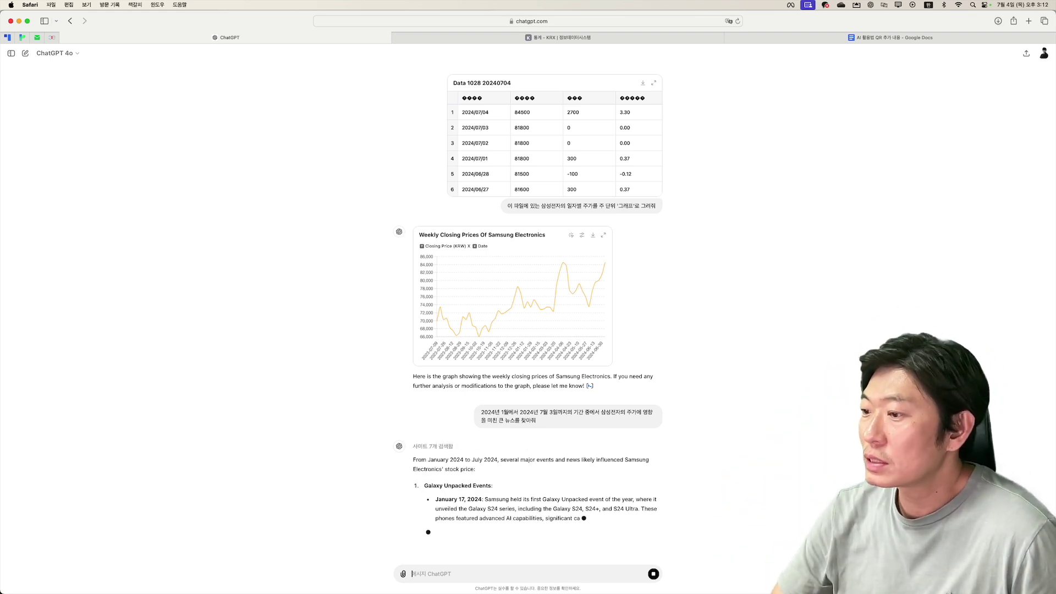
# - Read through the reply on major news that influenced Samsung Electronics' stock price, down to its end
pyautogui.scroll(-1, 545, 370)
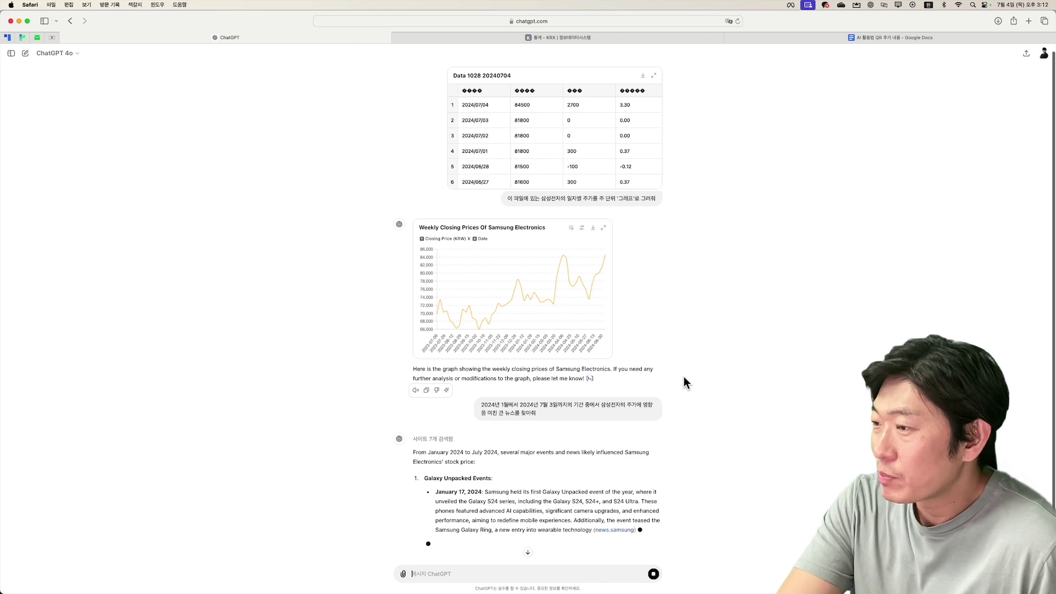
pyautogui.scroll(-2, 736, 421)
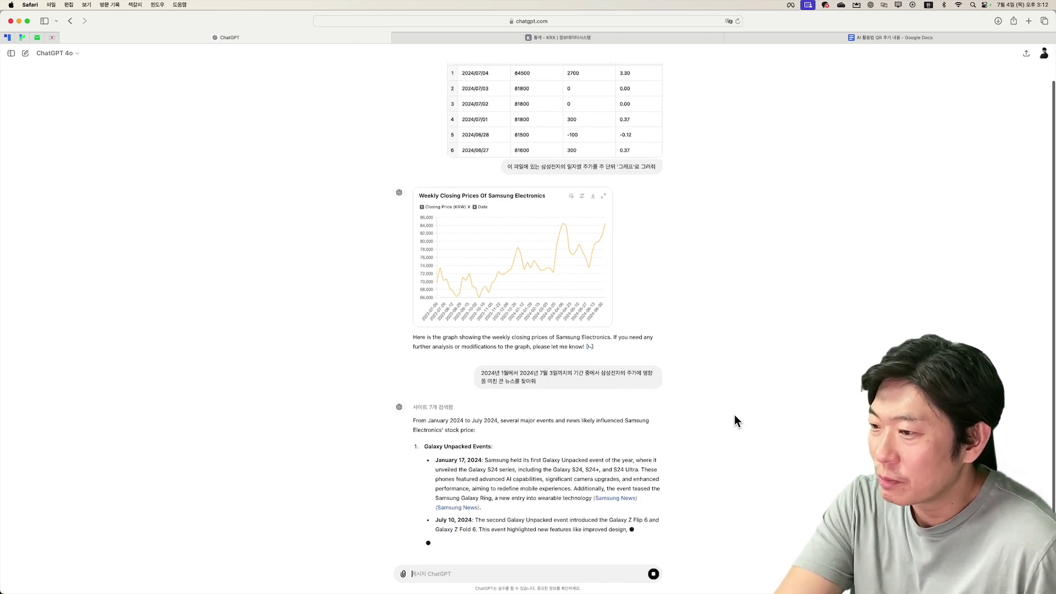
pyautogui.scroll(-1, 605, 410)
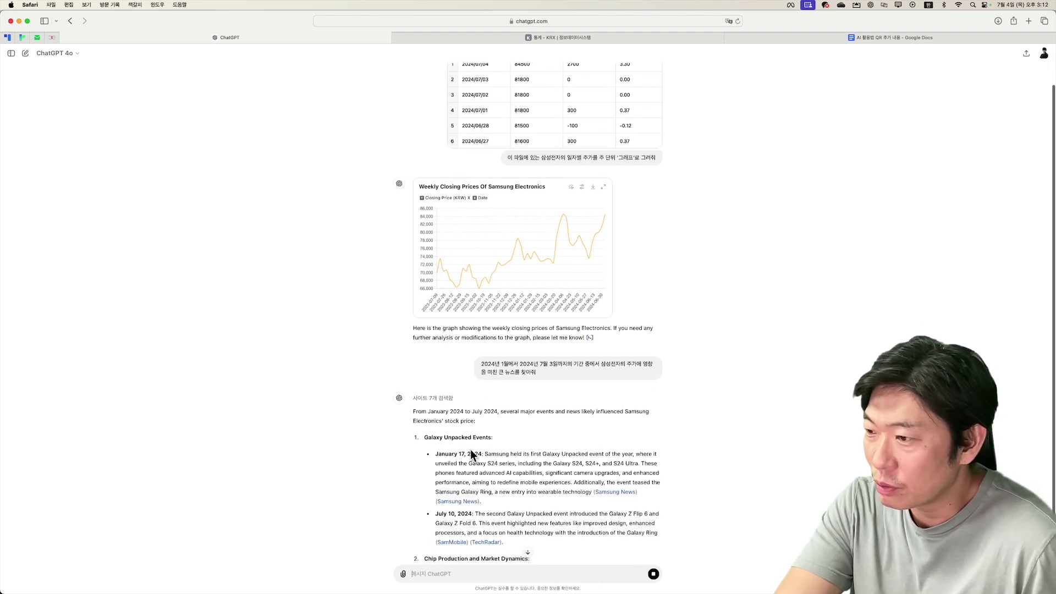
pyautogui.scroll(-3, 530, 434)
pyautogui.scroll(-1, 605, 385)
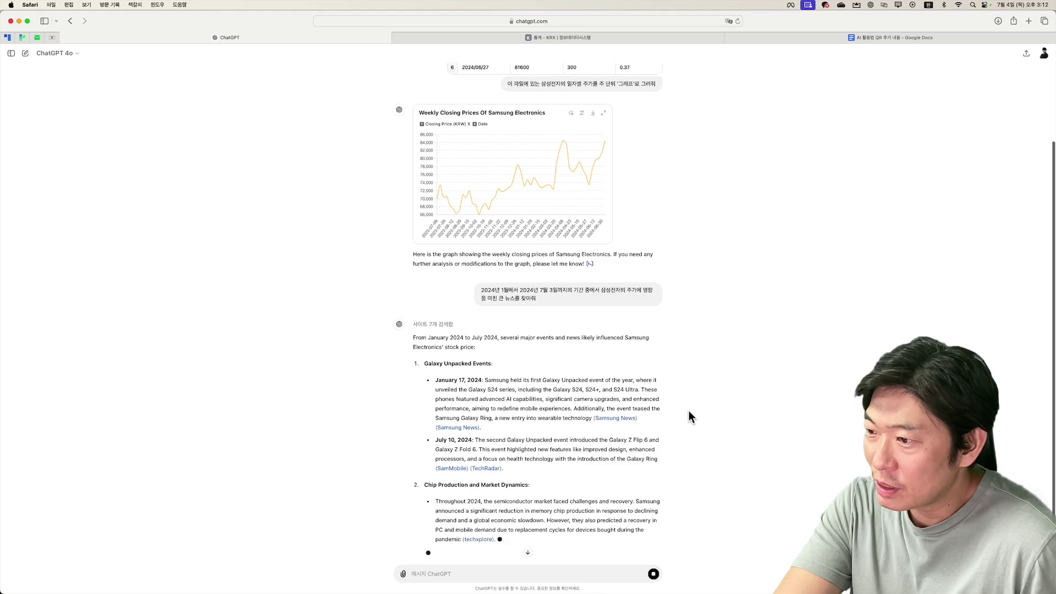
pyautogui.scroll(-2, 690, 412)
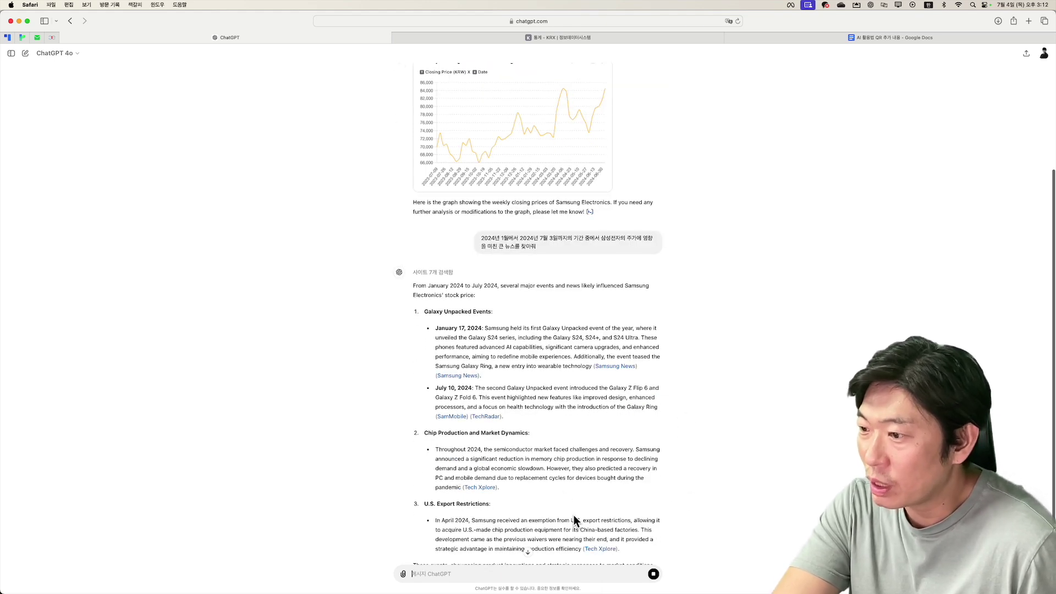
pyautogui.scroll(-2, 540, 441)
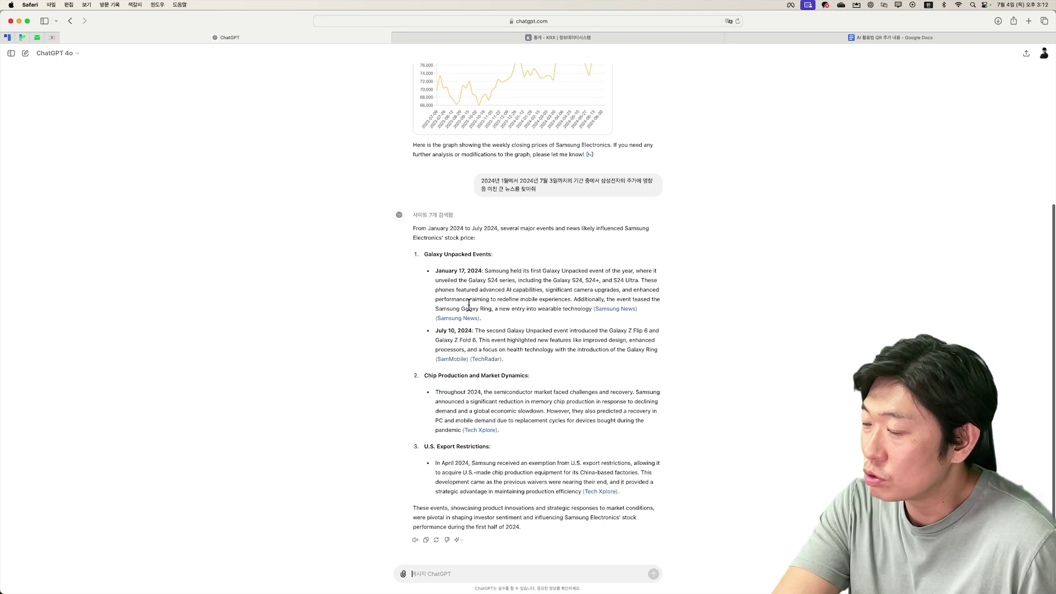
pyautogui.scroll(-1, 557, 370)
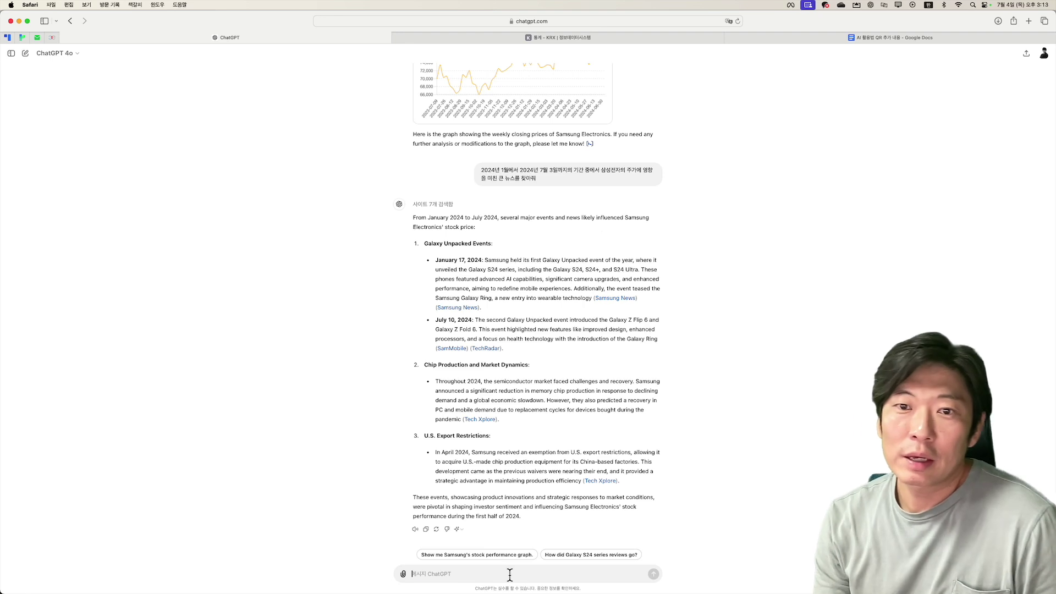
# - Send the prompt "해당 뉴스들이 주가상승이나 하락에 영향을 미쳤다면 위 그래프에 내용을 추가해줘. 주요 포인트는 붉은 점으로 표시해줘."
pyautogui.write('해당 뉴스들이 주가에')
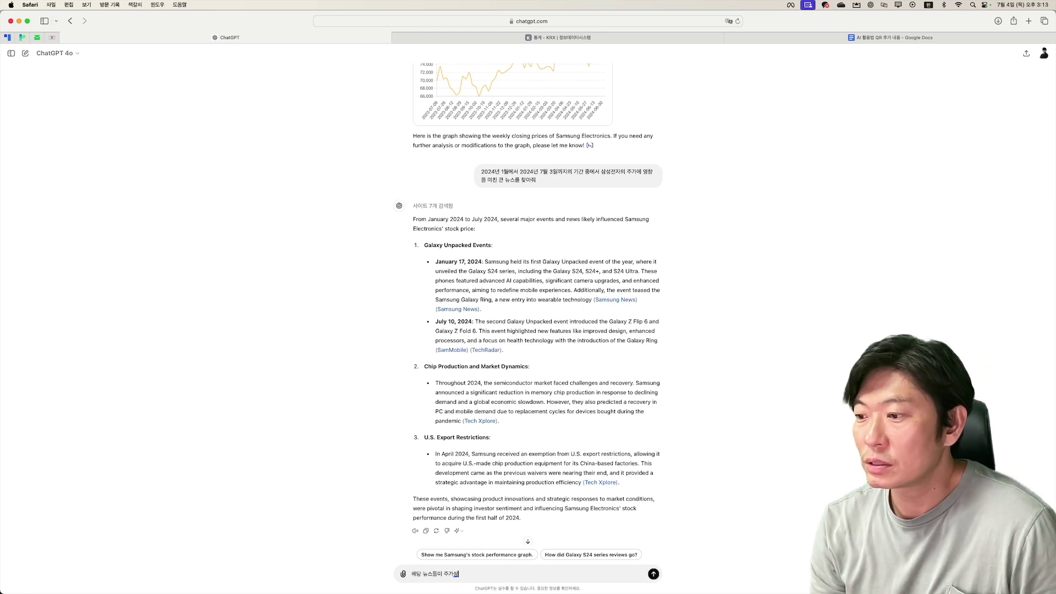
pyautogui.write('승이나 하락에 영향을')
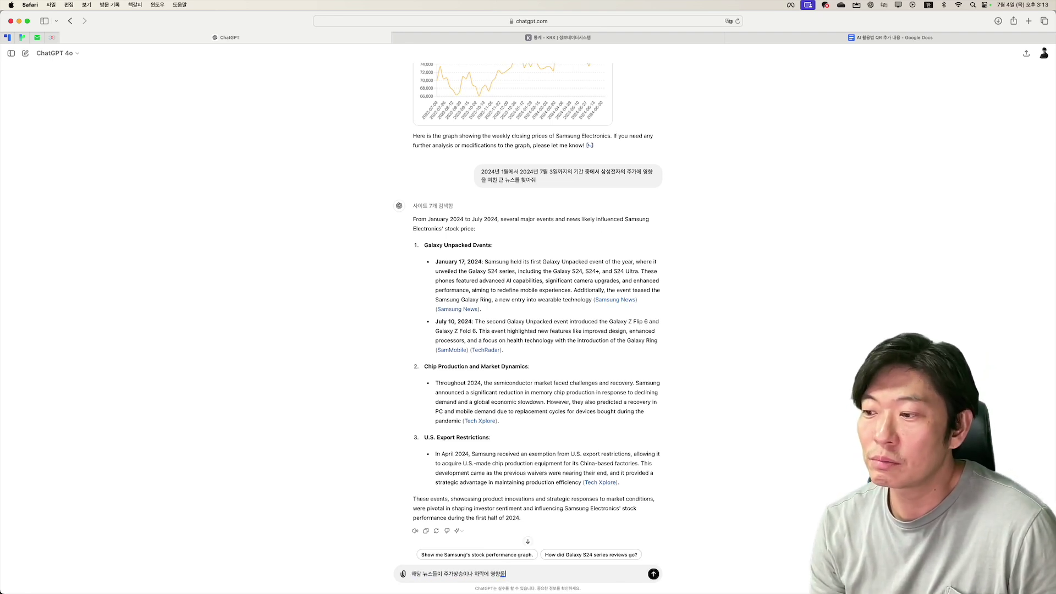
pyautogui.write(' 미쳤다면 위 ㅡ그래프')
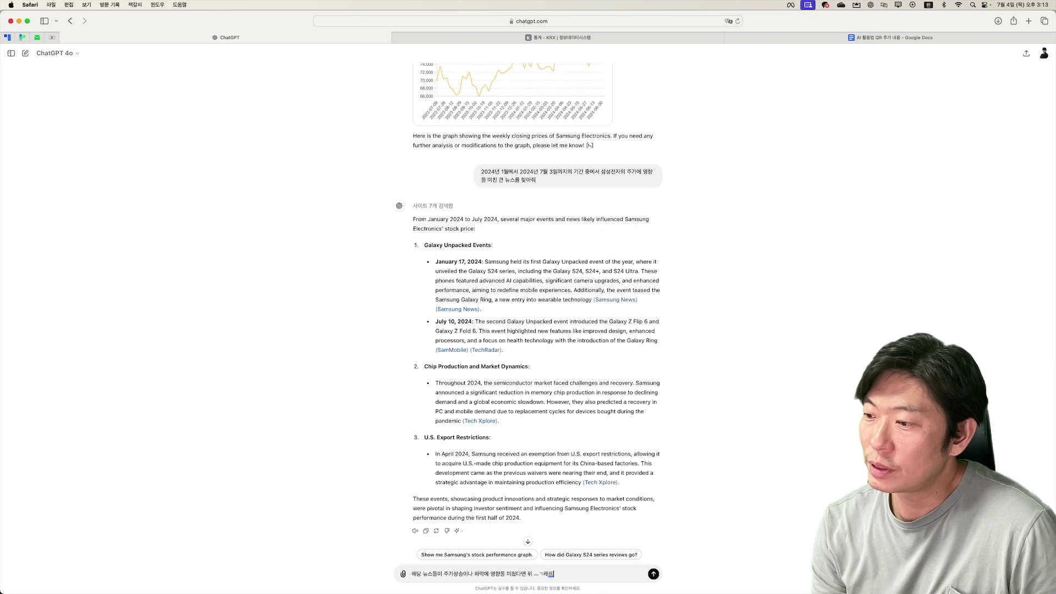
pyautogui.press('BackSpace')
pyautogui.press('BackSpace')
pyautogui.press('BackSpace')
pyautogui.write('그래프에 내')
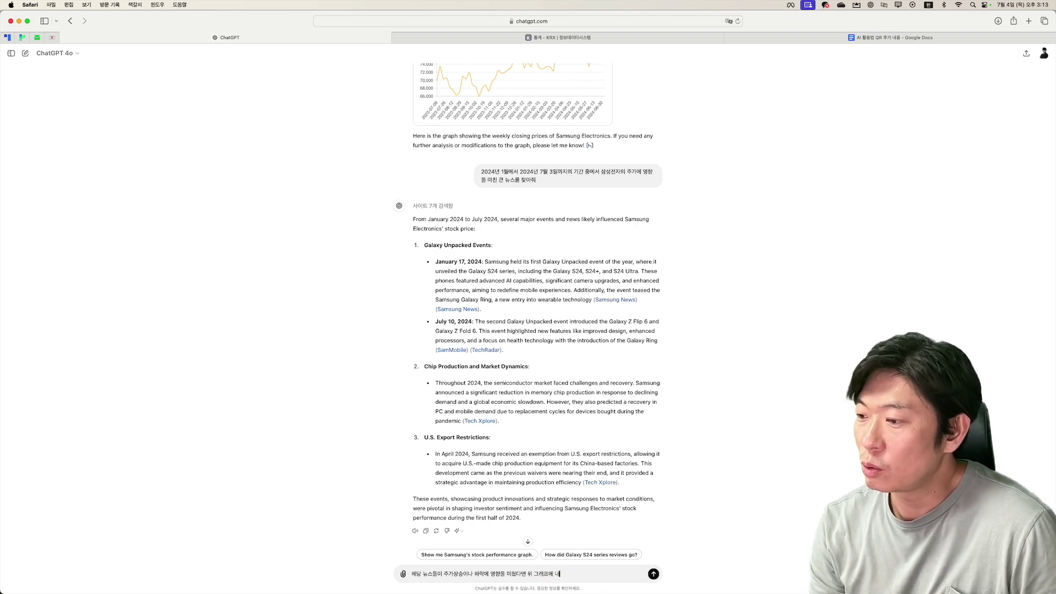
pyautogui.write('용을 추가해줘')
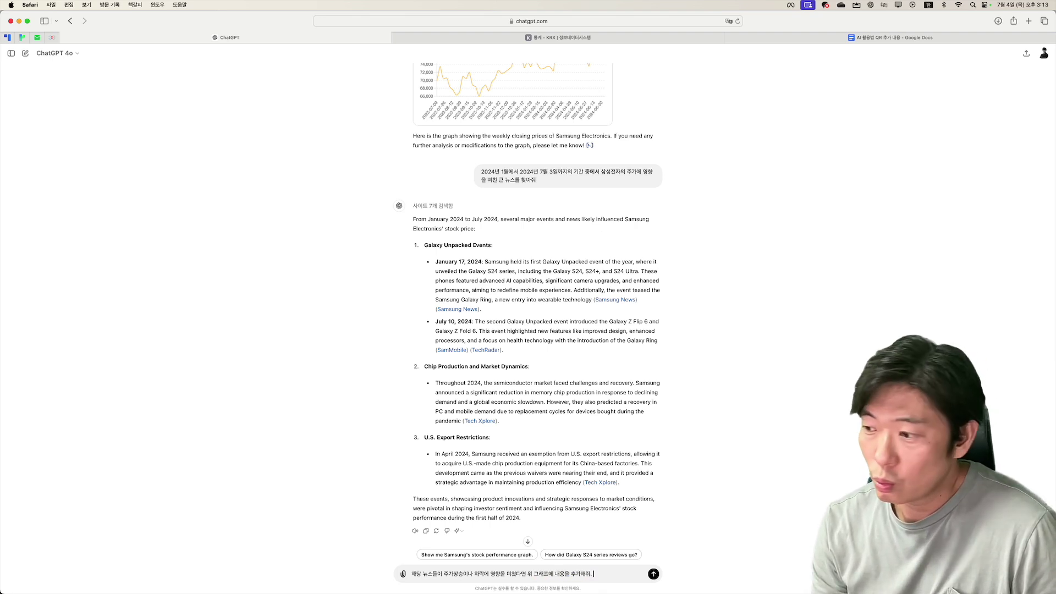
pyautogui.write('. 주요 포인트는 붉')
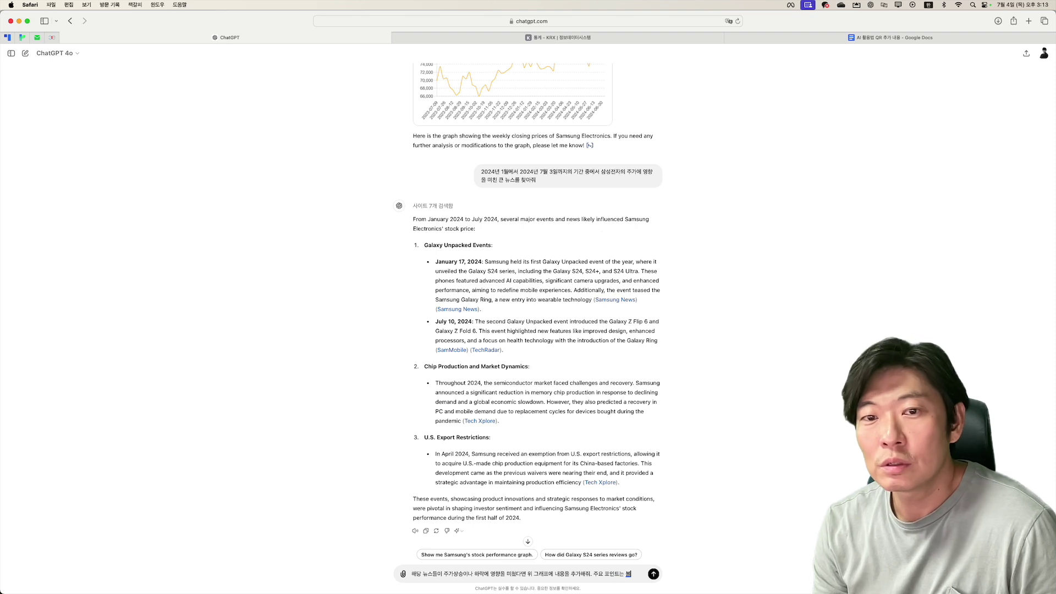
pyautogui.write('은 점을')
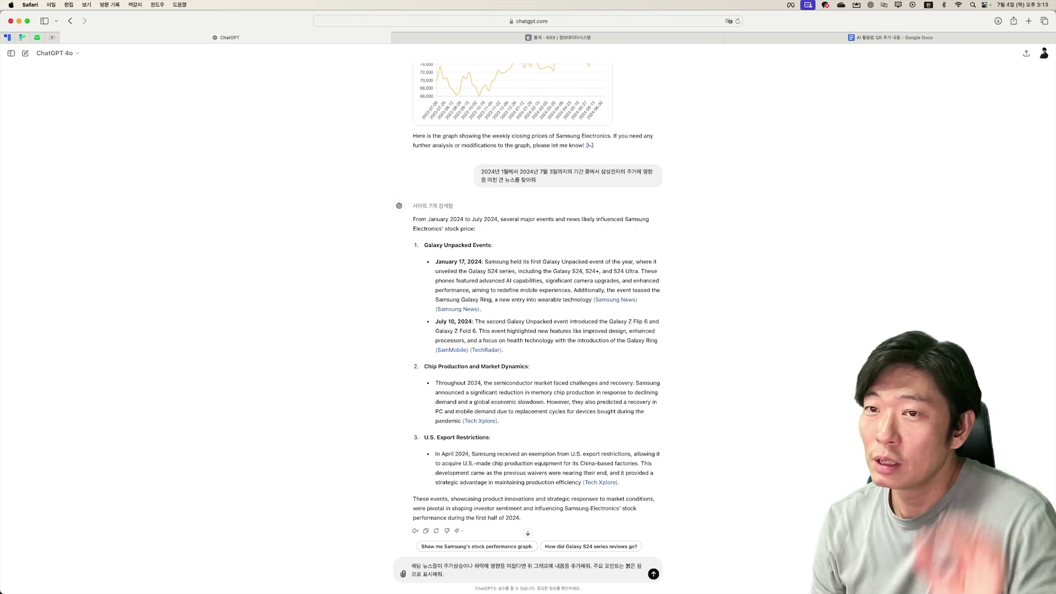
pyautogui.press('Return')
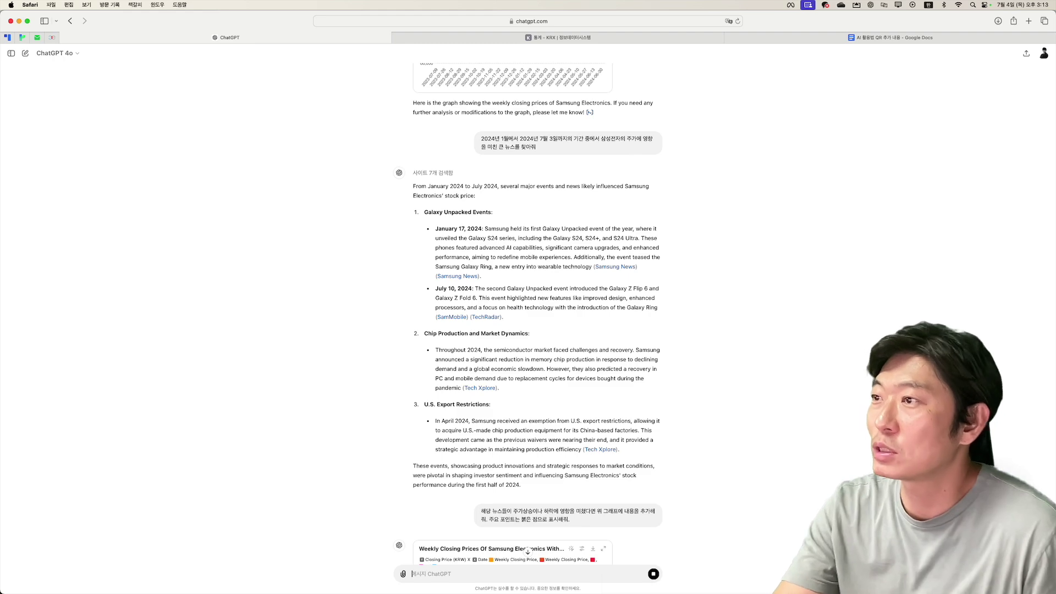
# - Examine the updated weekly closing price graph in the expanded view for the marked news events, and return to the chat
pyautogui.scroll(-5, 633, 325)
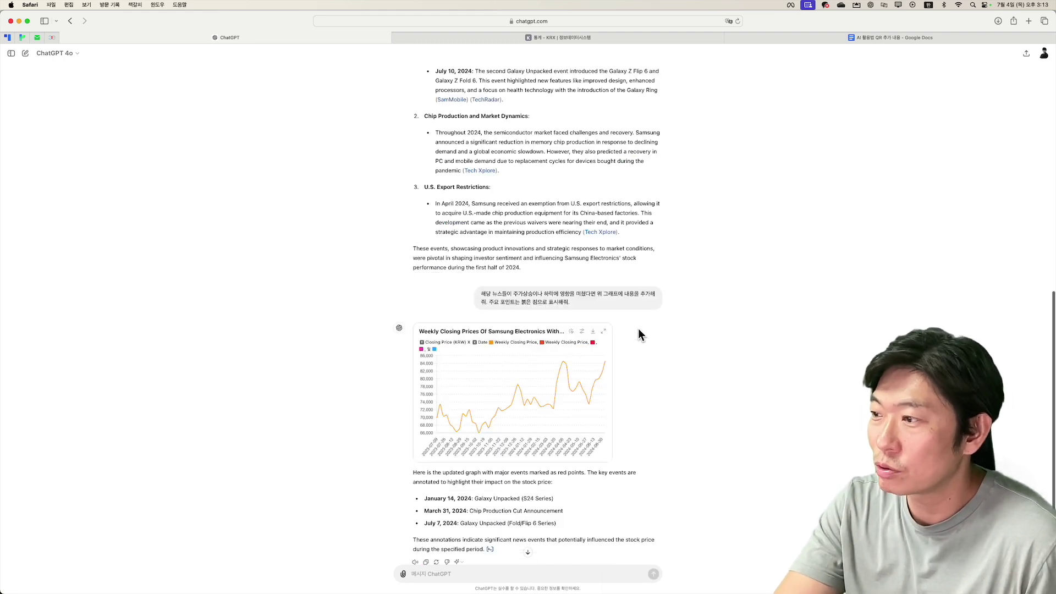
pyautogui.moveTo(470, 354); pyautogui.dragTo(536, 387)
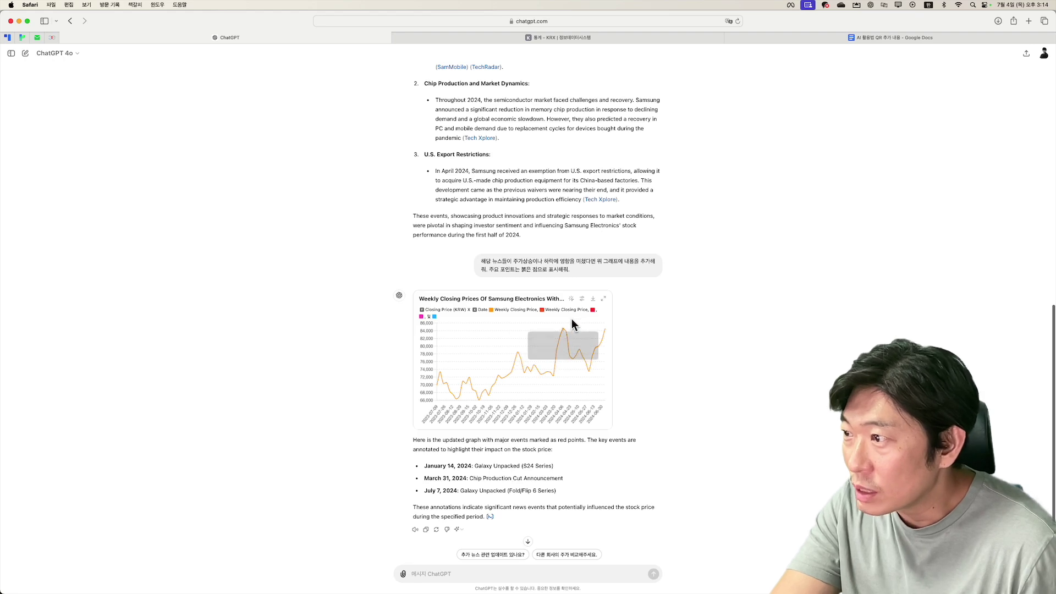
pyautogui.click(604, 299)
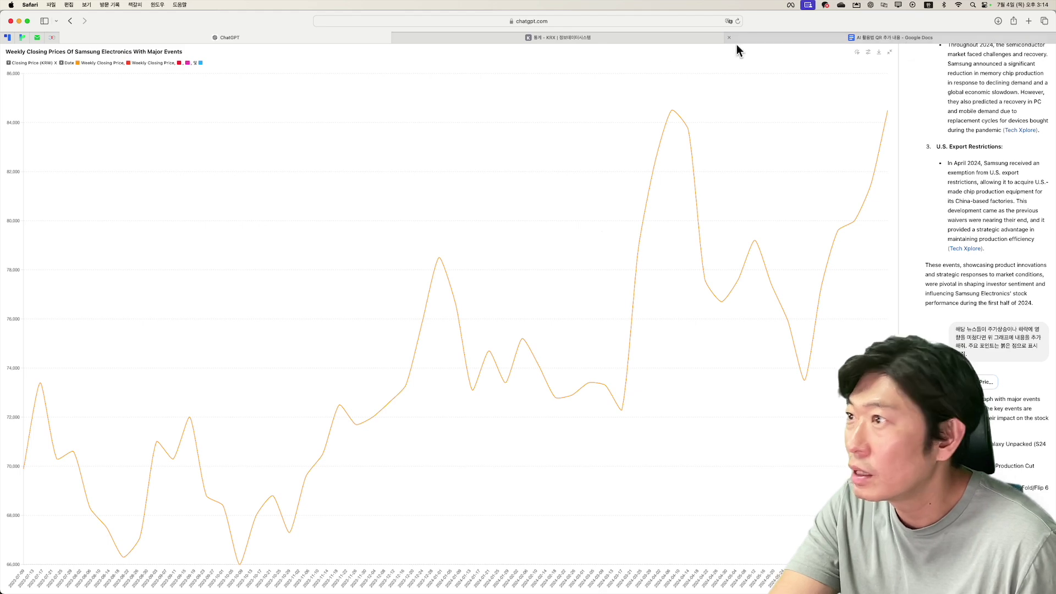
pyautogui.click(888, 51)
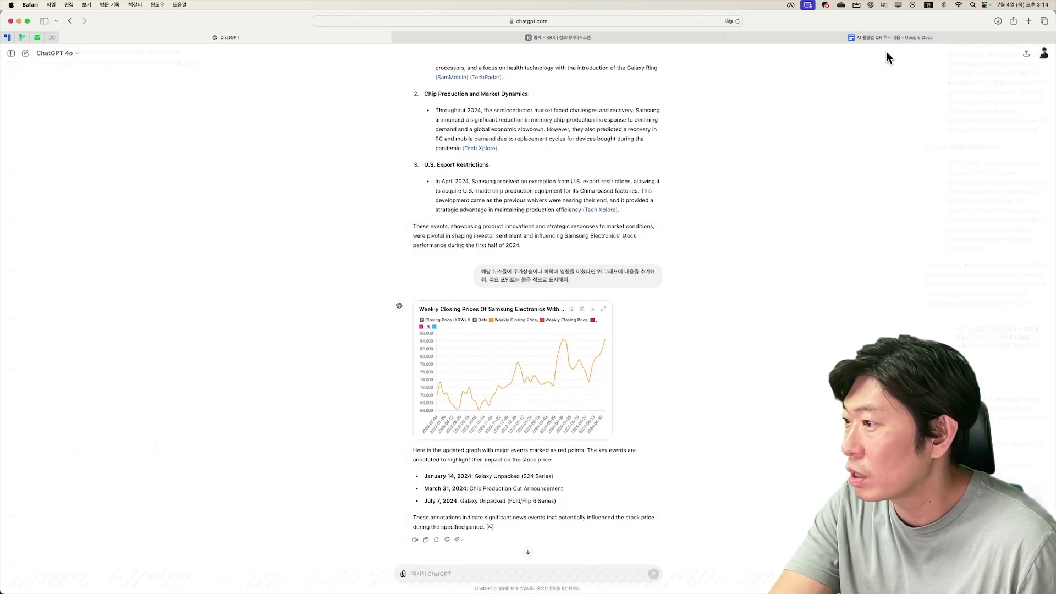
# - Send the follow-up prompt "붉은색 점으로 표시를 해줘" to have the key points marked on the graph
pyautogui.click(479, 577)
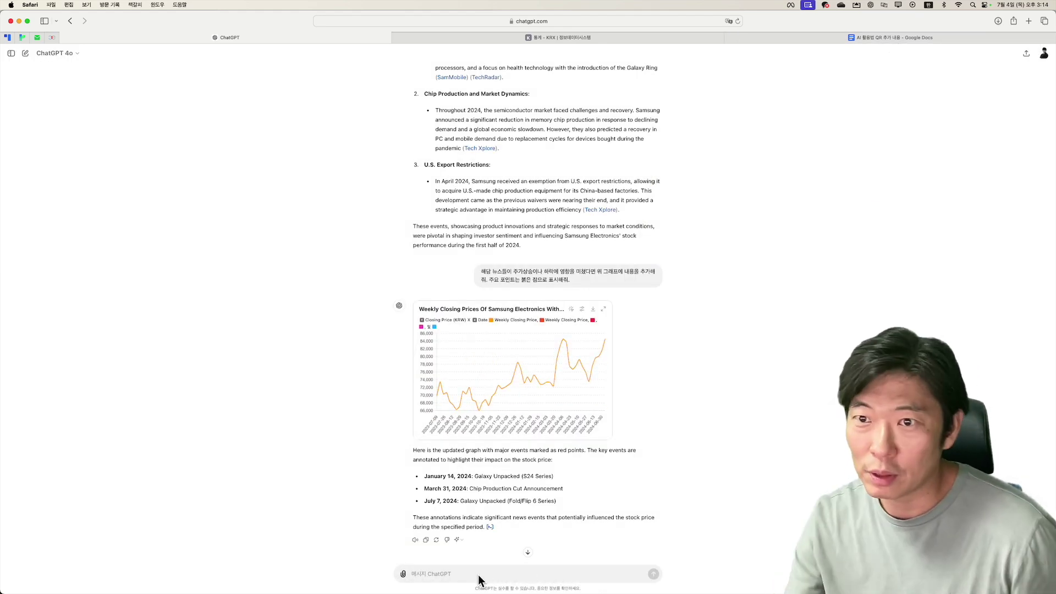
pyautogui.write('붉은색 점으로 표시를 해줘')
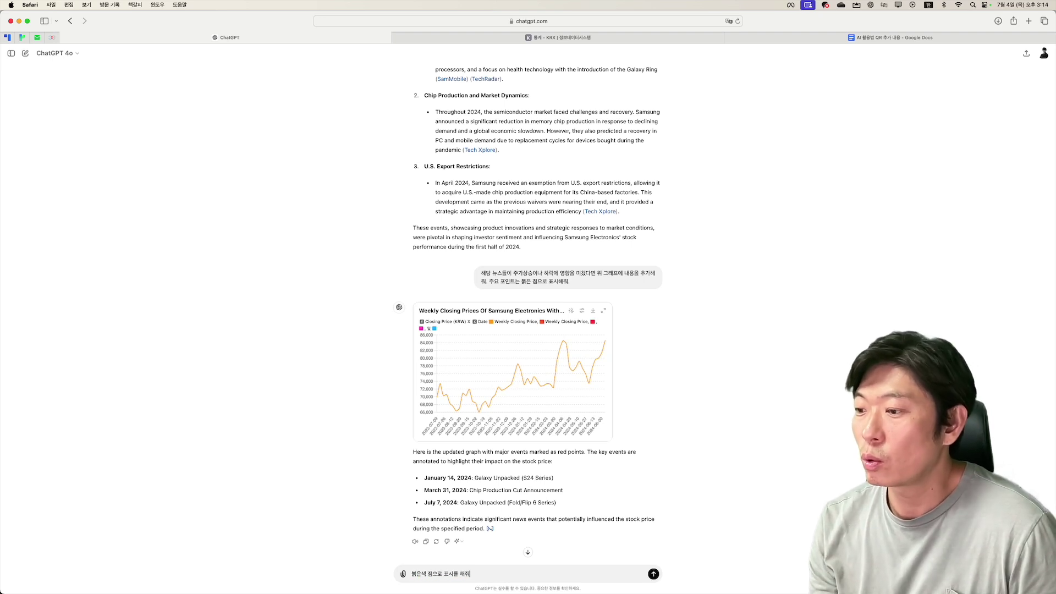
pyautogui.press('Return')
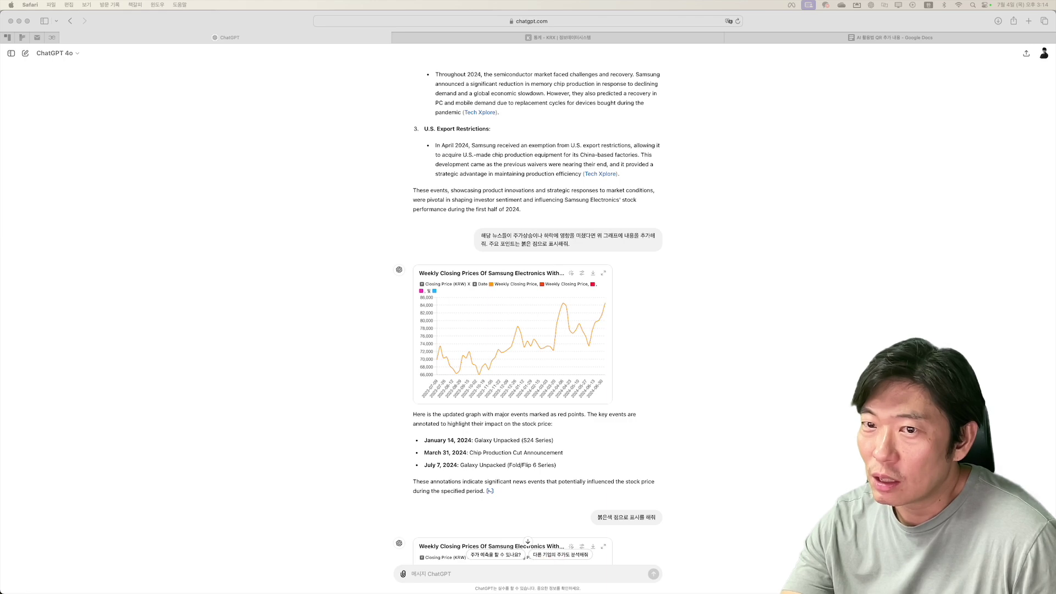
# - Check the redrawn graph and send the prompt "EMI 분석에 대해서 알려줘"
pyautogui.scroll(-5, 488, 348)
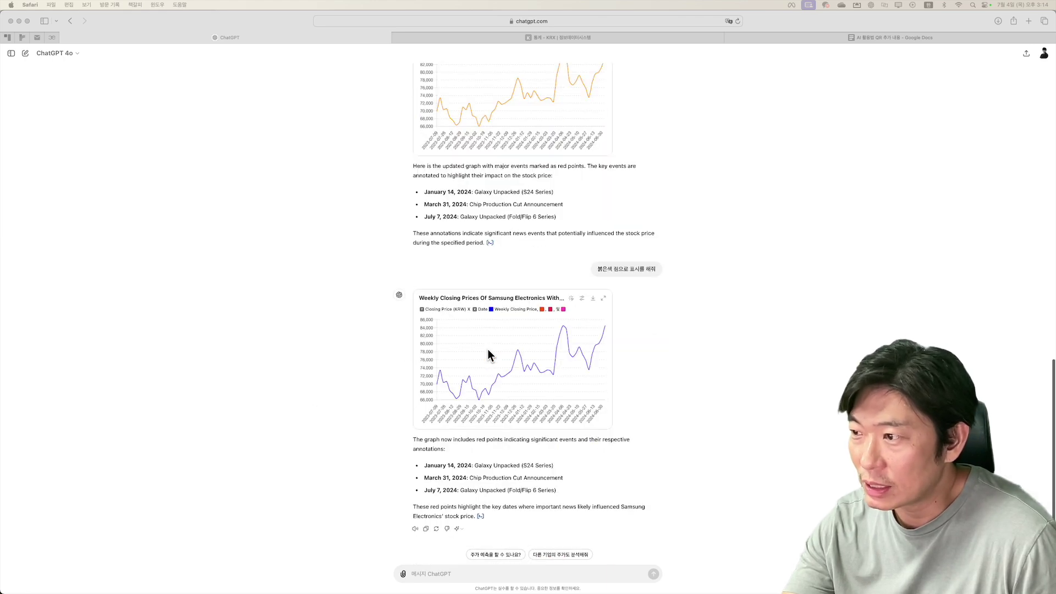
pyautogui.click(450, 573)
pyautogui.write('E')
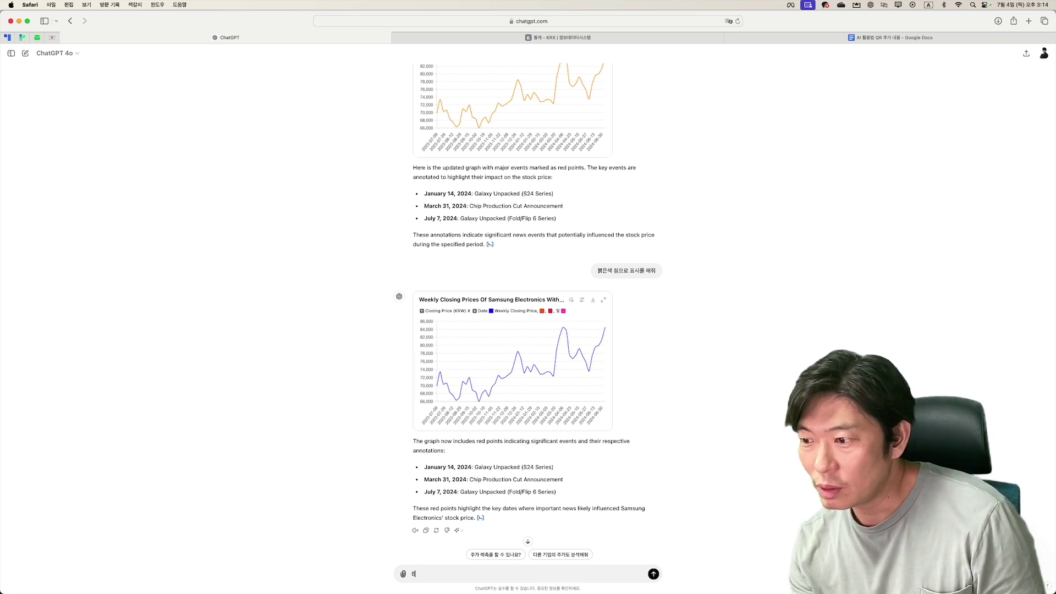
pyautogui.write('MI qnstjrd')
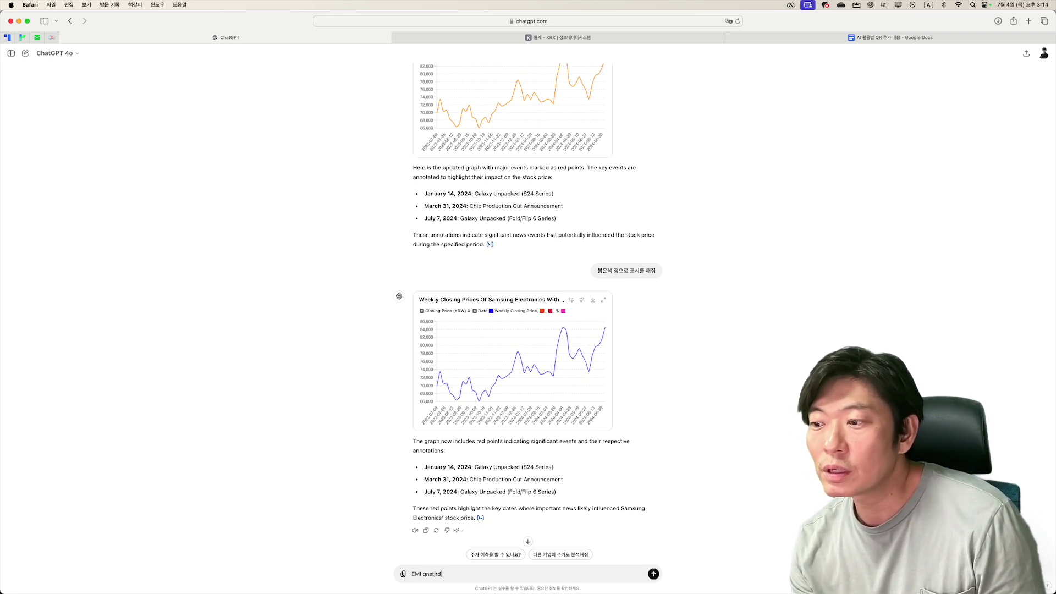
pyautogui.press('BackSpace')
pyautogui.press('BackSpace')
pyautogui.hotkey('ctrl', 'space')
pyautogui.write('부')
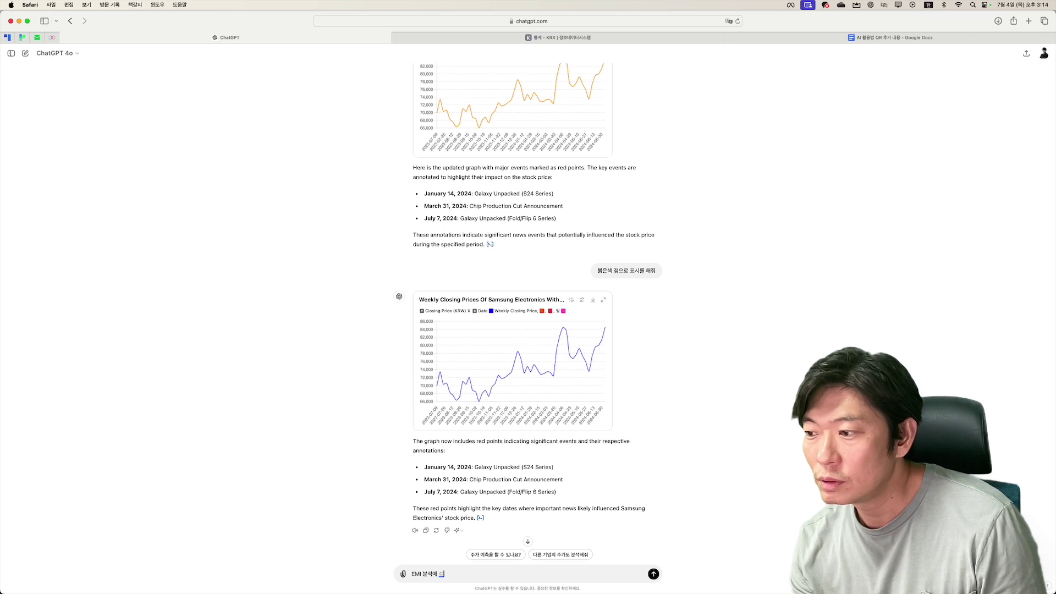
pyautogui.write('ㄴ석에 대해서 알려줘')
pyautogui.press('Return')
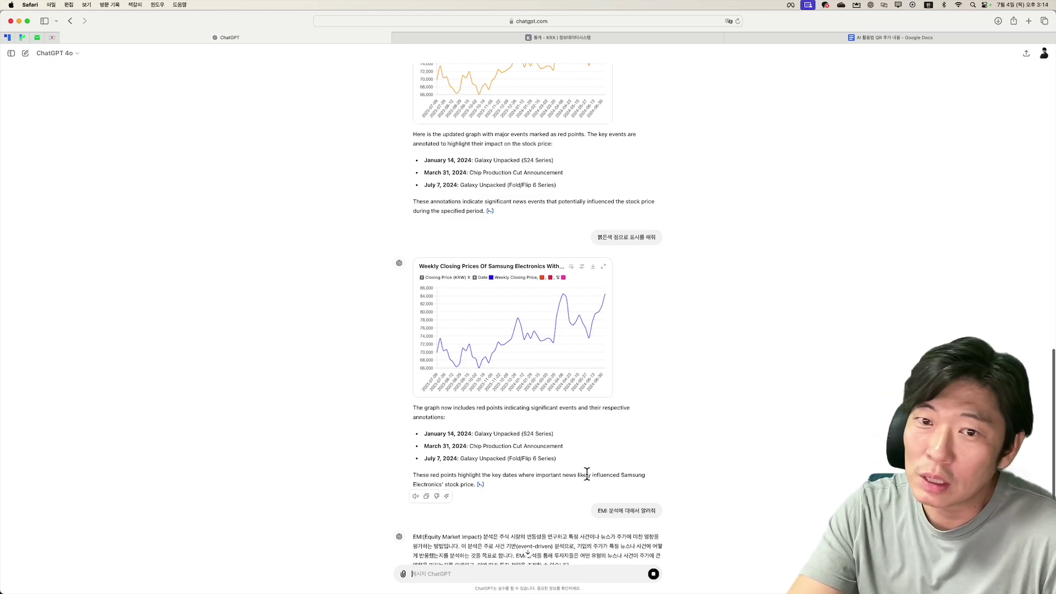
# - Skim the EMI analysis explanation and send the prompt "위 내용을 바탕으로 삼성전자의 EMI 모델을 통한 주가를 예측해줘"
pyautogui.scroll(-2, 587, 473)
pyautogui.scroll(-2, 583, 467)
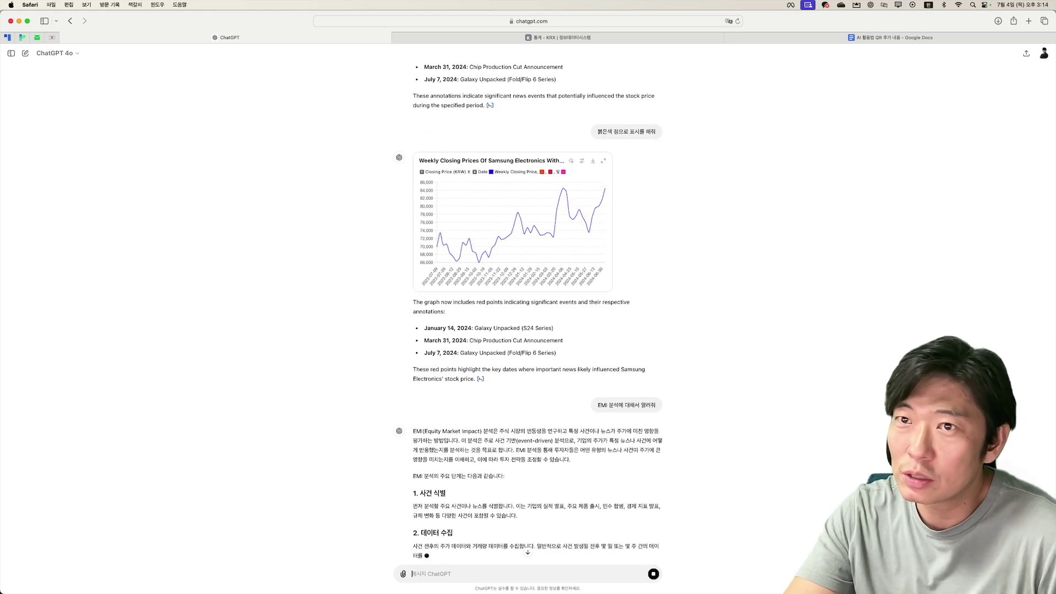
pyautogui.scroll(-2, 615, 472)
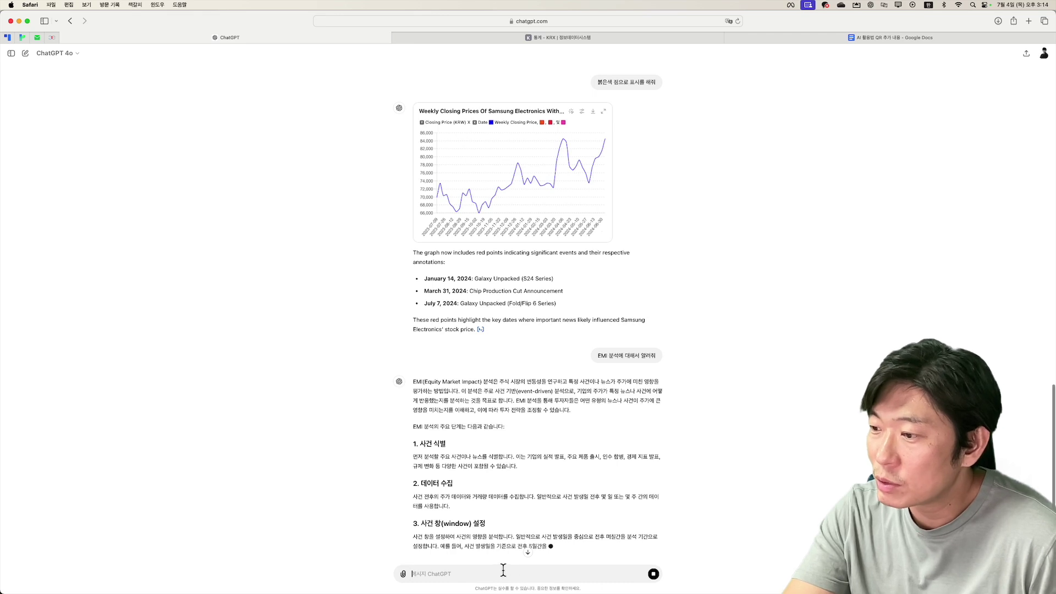
pyautogui.write('위 내')
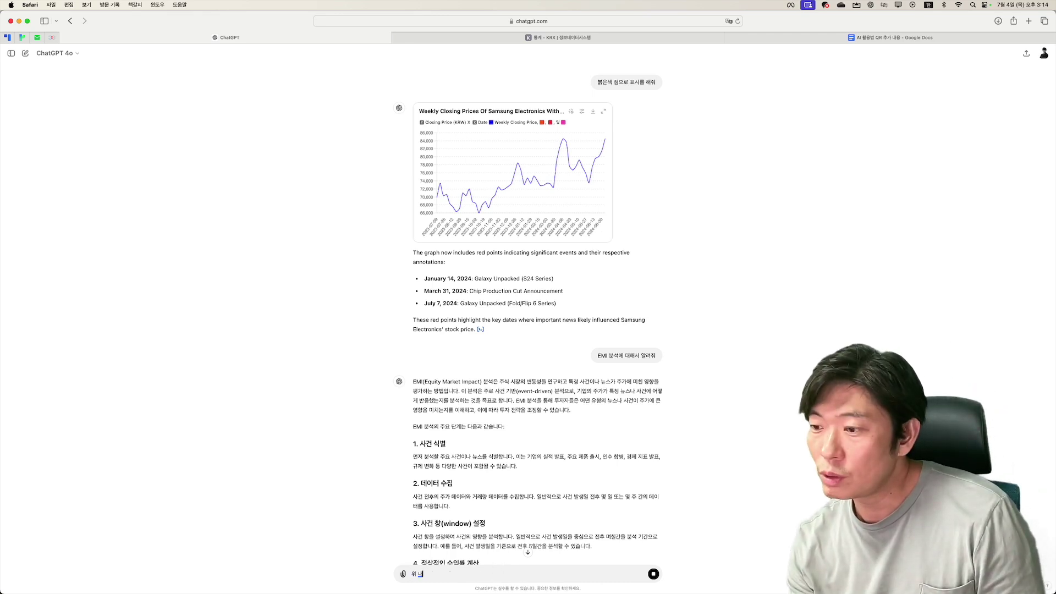
pyautogui.write('용의 바탕으로 삼성전')
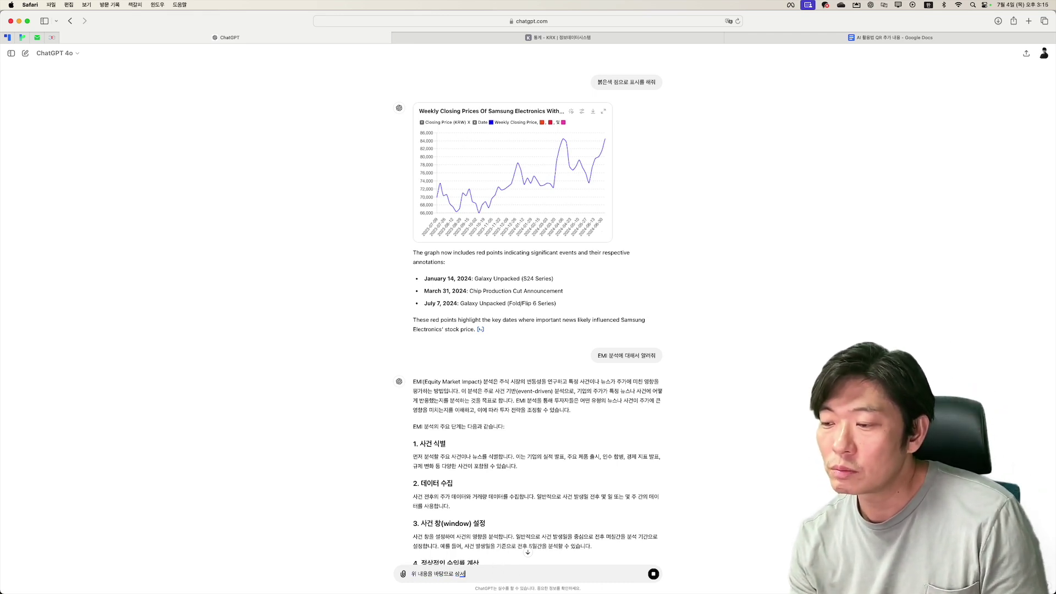
pyautogui.write('자의 EMI')
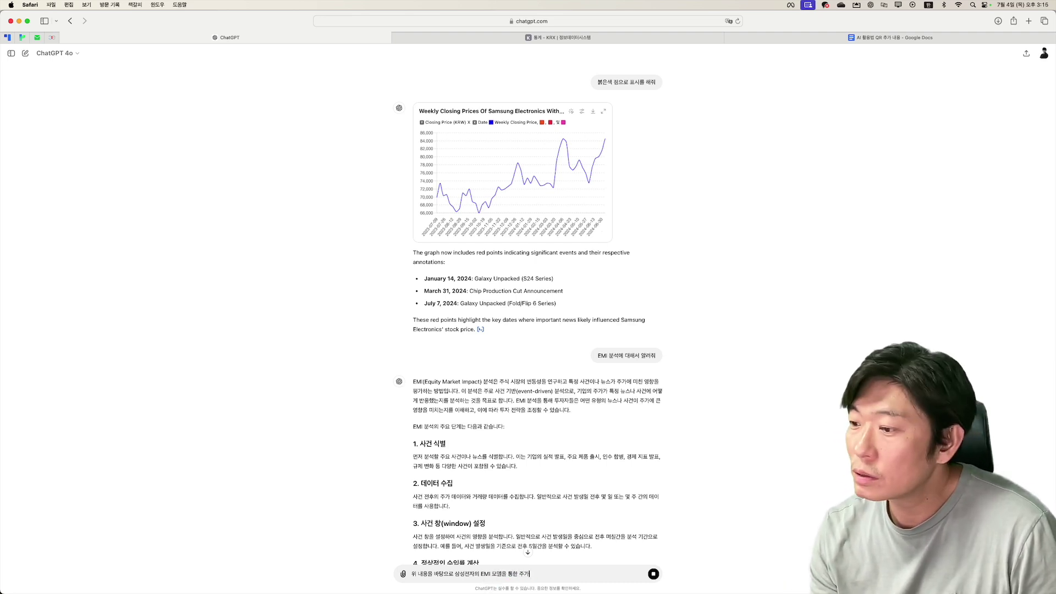
pyautogui.write('모델을 통한 주가를 예측해줘')
pyautogui.hotkey('shift', 'Return')
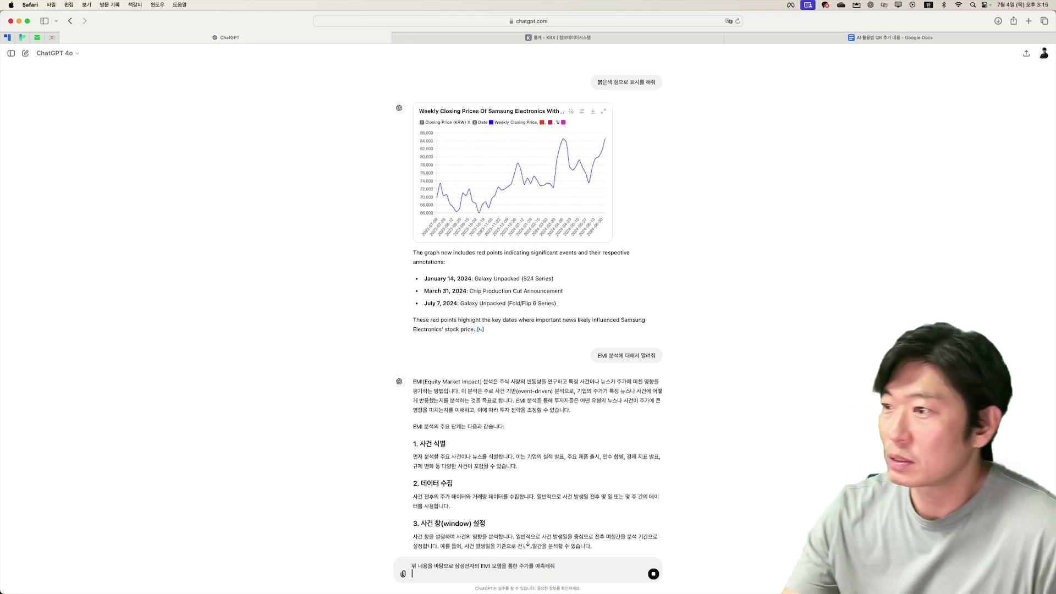
pyautogui.scroll(-5, 638, 525)
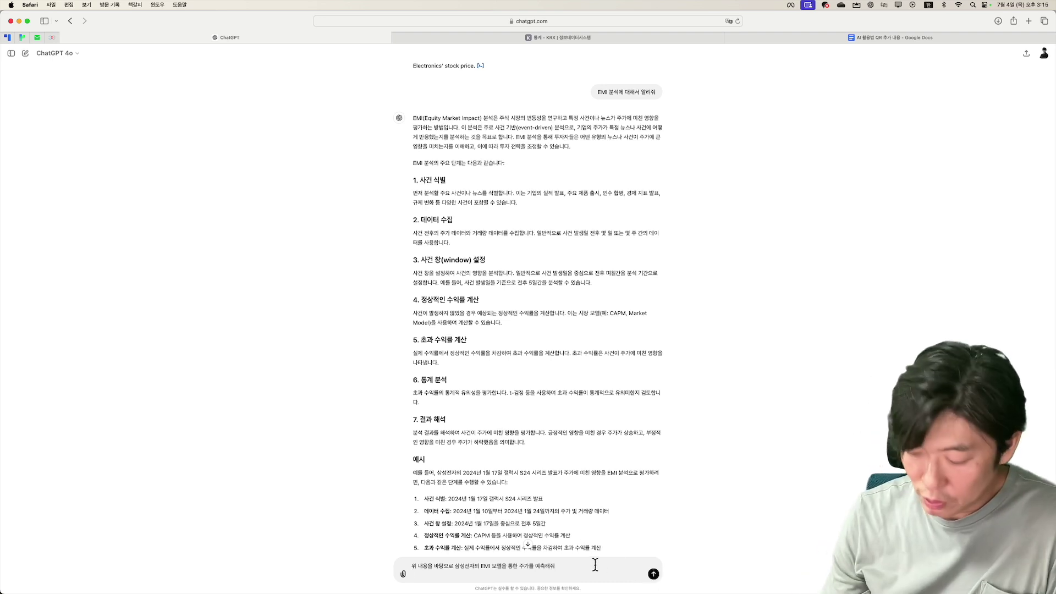
pyautogui.press('Return')
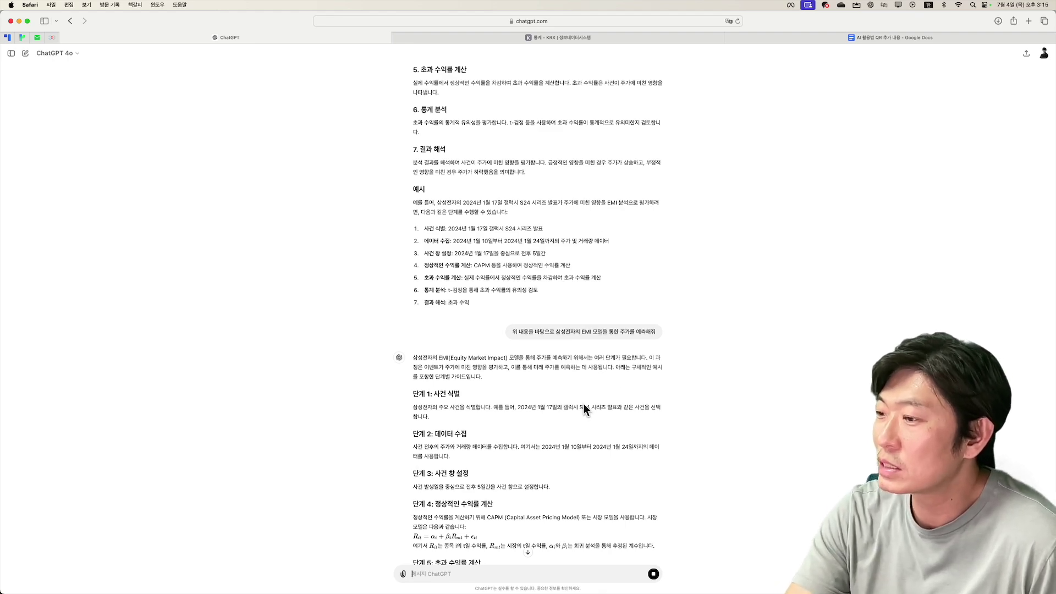
# - Read through the reply on predicting Samsung Electronics' stock price with the EMI model, including its Python code, down to its end
pyautogui.scroll(-5, 732, 360)
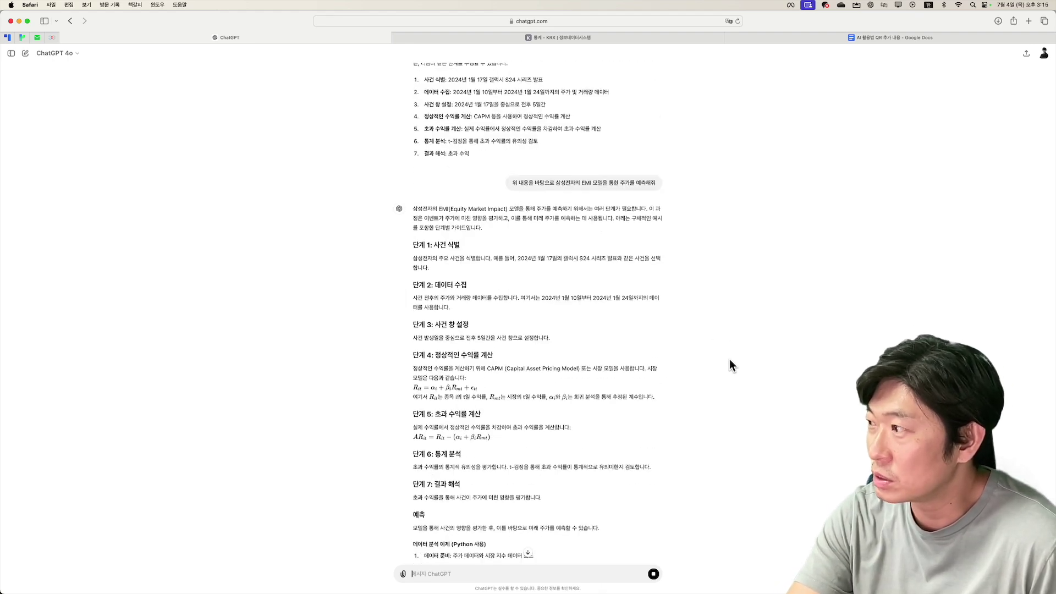
pyautogui.scroll(-1, 730, 361)
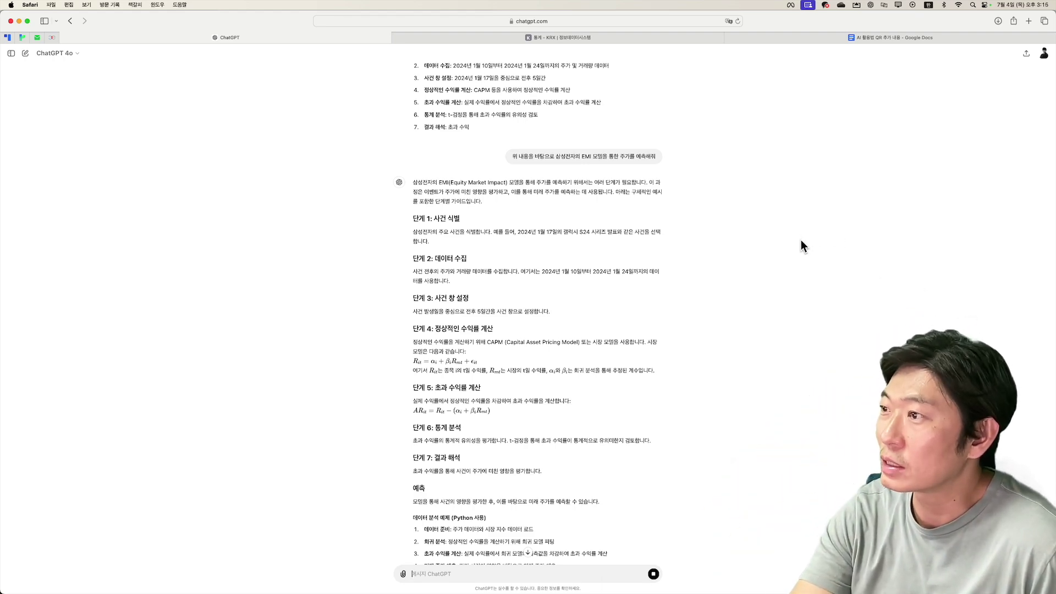
pyautogui.scroll(-5, 800, 282)
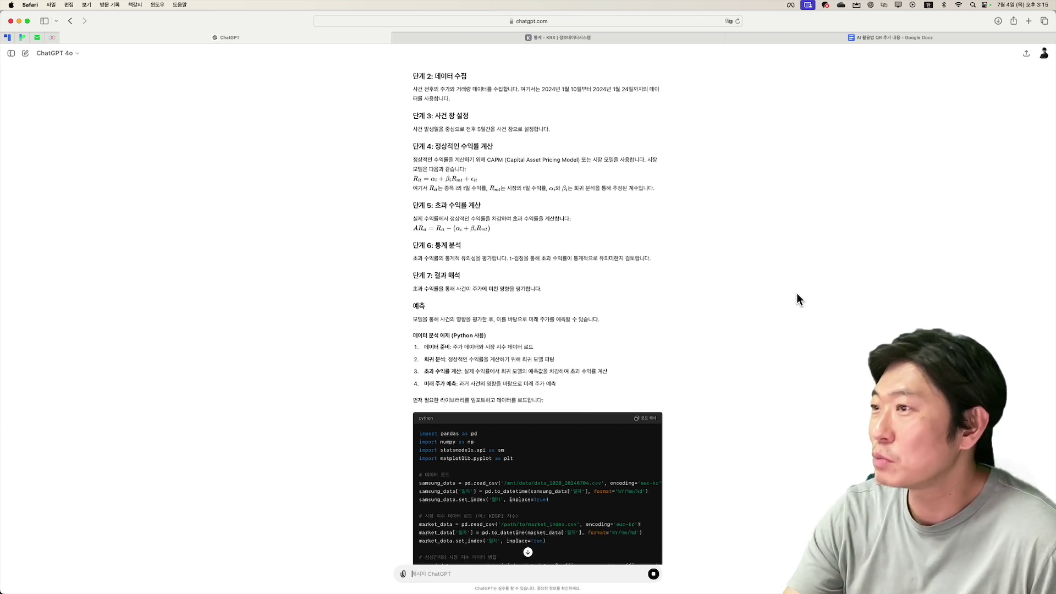
pyautogui.scroll(-5, 762, 279)
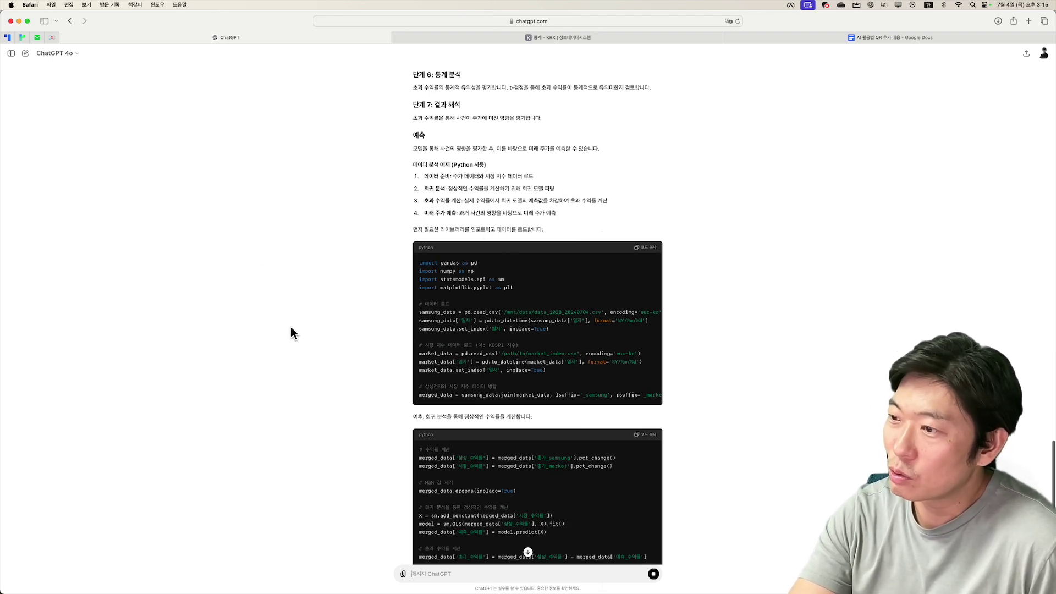
pyautogui.scroll(-3, 293, 328)
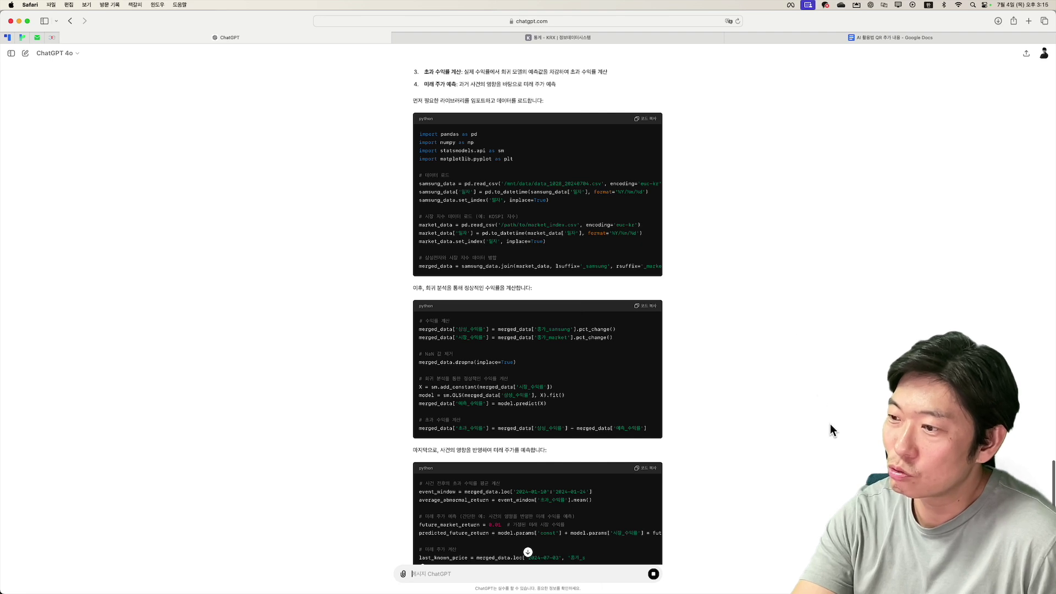
pyautogui.scroll(-2, 701, 452)
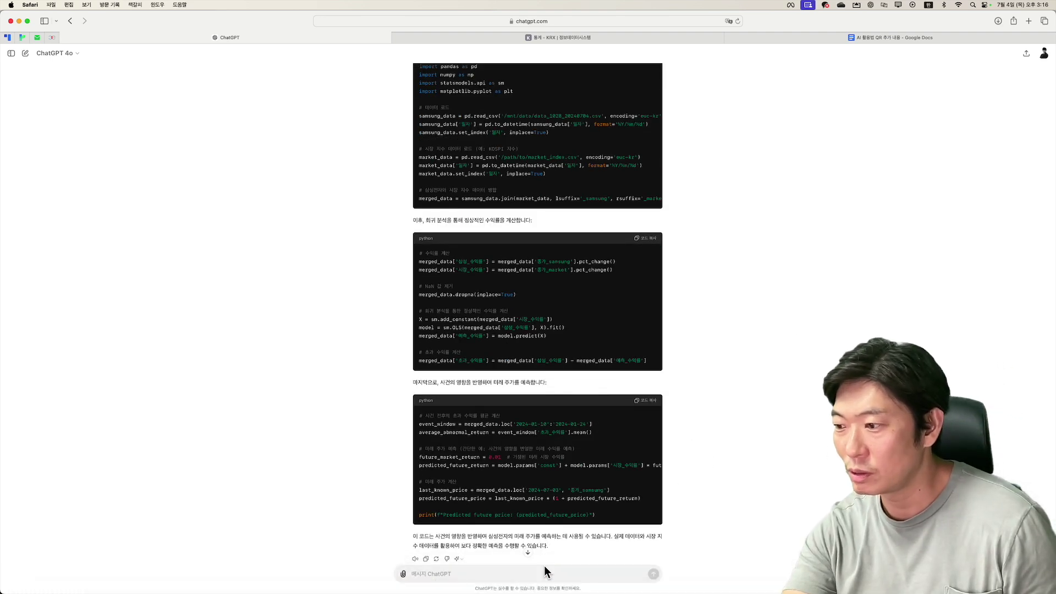
# - Send the prompt "그래서 결과는?" to ask for the outcome of the EMI price prediction
pyautogui.click(543, 570)
pyautogui.write('그래서 결과')
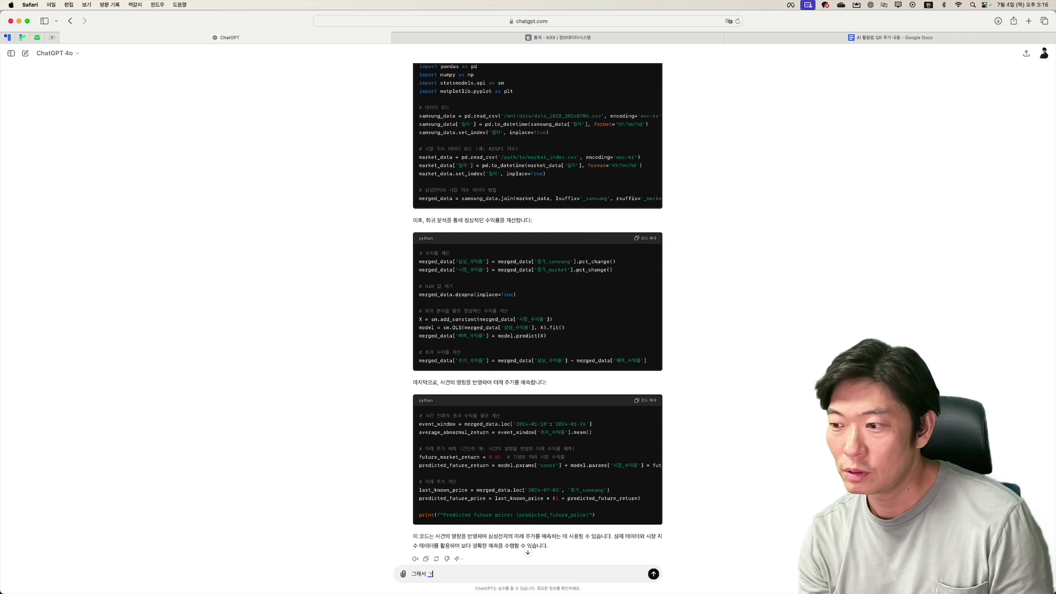
pyautogui.write('는?')
pyautogui.press('Return')
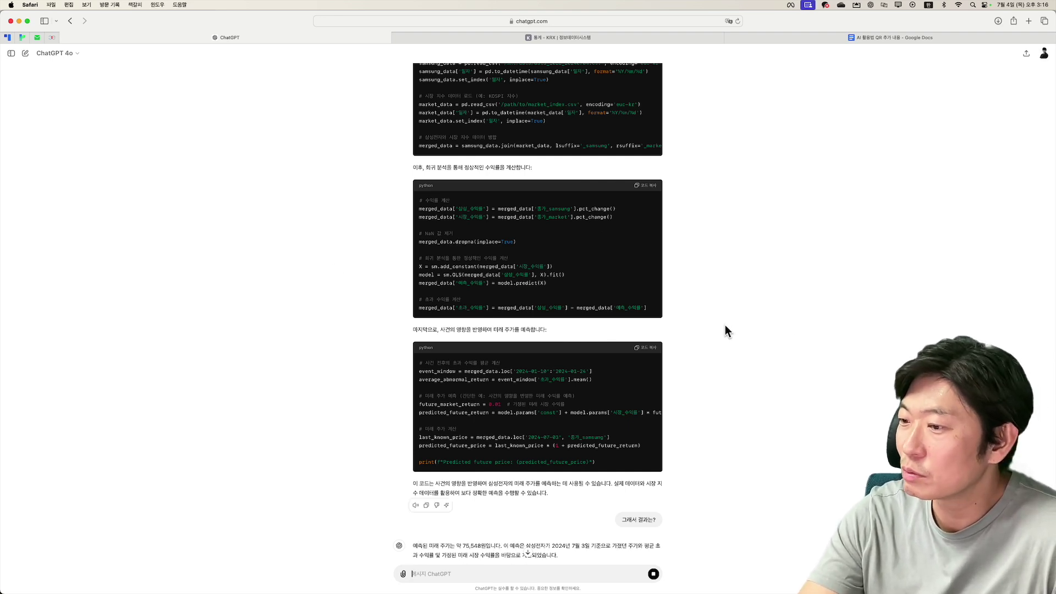
# - Read the predicted price reply and send the prompt "오늘 날짜 기준 삼성전자의 주가는"
pyautogui.scroll(-1, 725, 330)
pyautogui.scroll(-1, 725, 329)
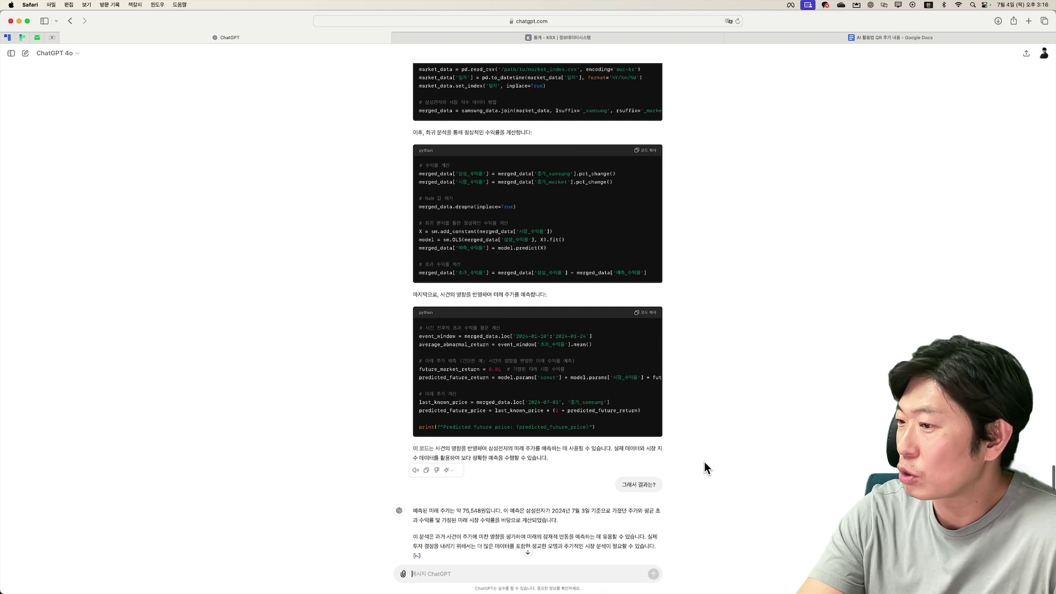
pyautogui.scroll(-1, 704, 462)
pyautogui.scroll(-1, 408, 497)
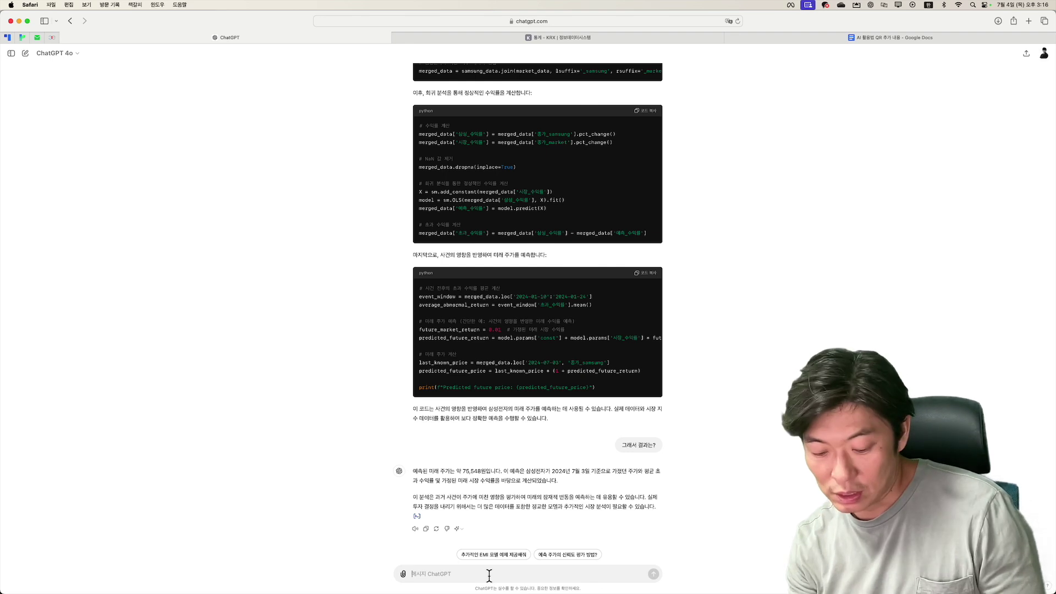
pyautogui.write('오늘 날짜 기')
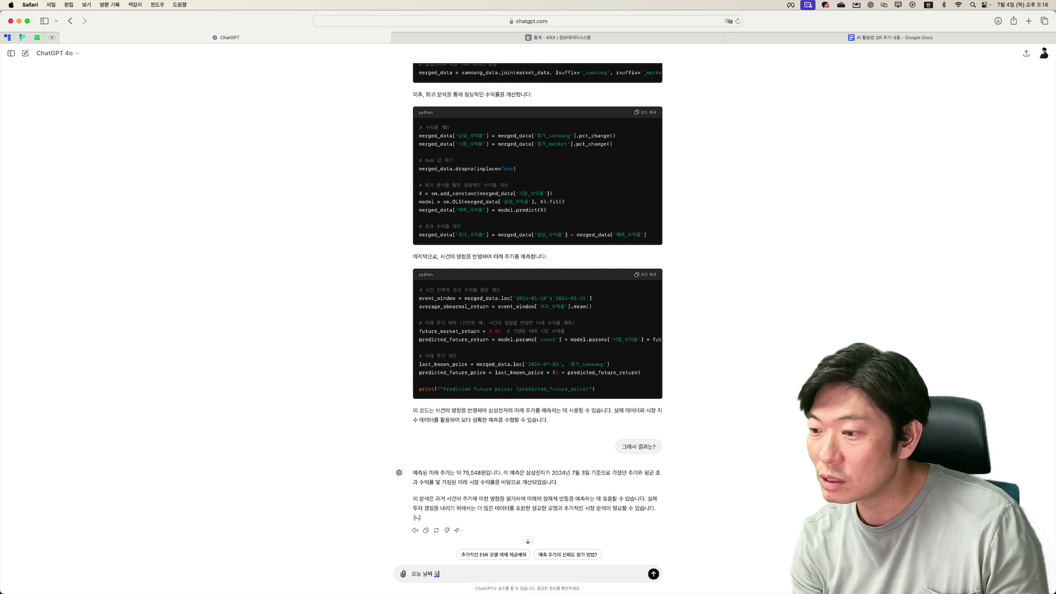
pyautogui.write('준 삼성전자의 주가는')
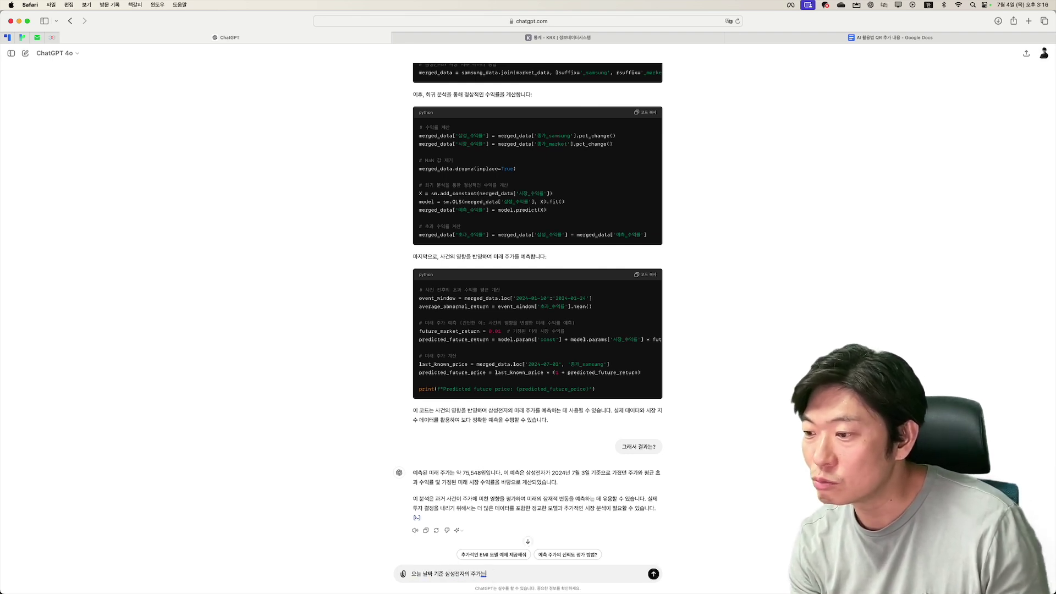
pyautogui.press('Return')
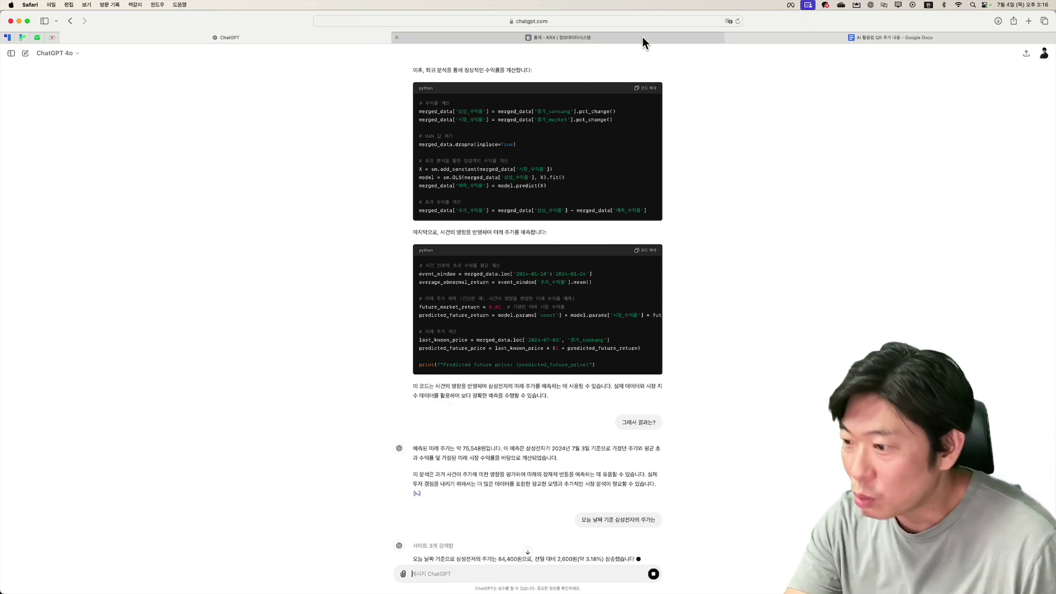
# - Read the reply on today's Samsung Electronics stock price and check it against the KRX daily price table
pyautogui.scroll(-3, 601, 387)
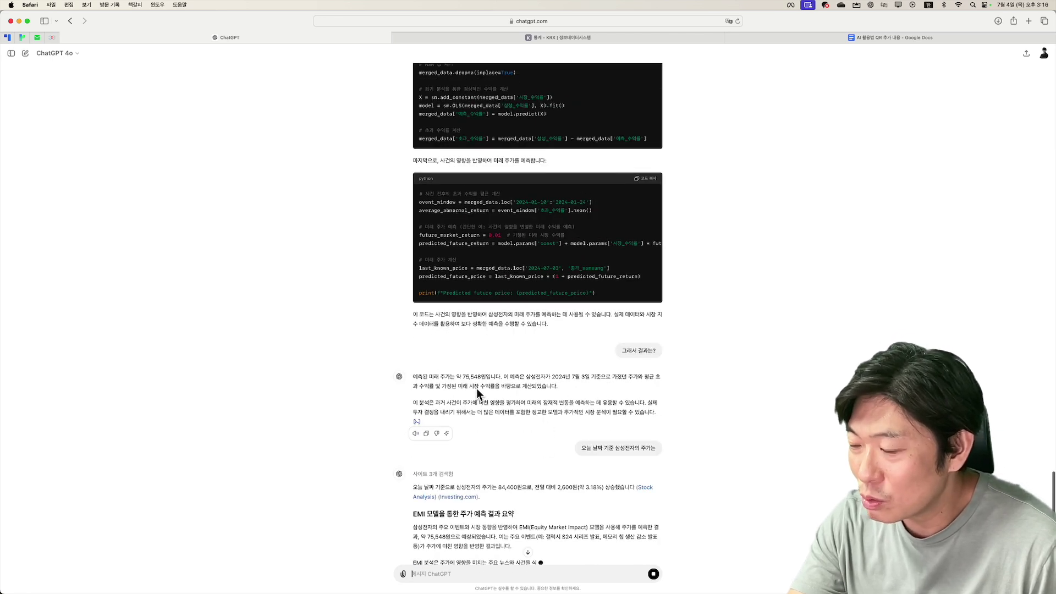
pyautogui.scroll(-1, 507, 390)
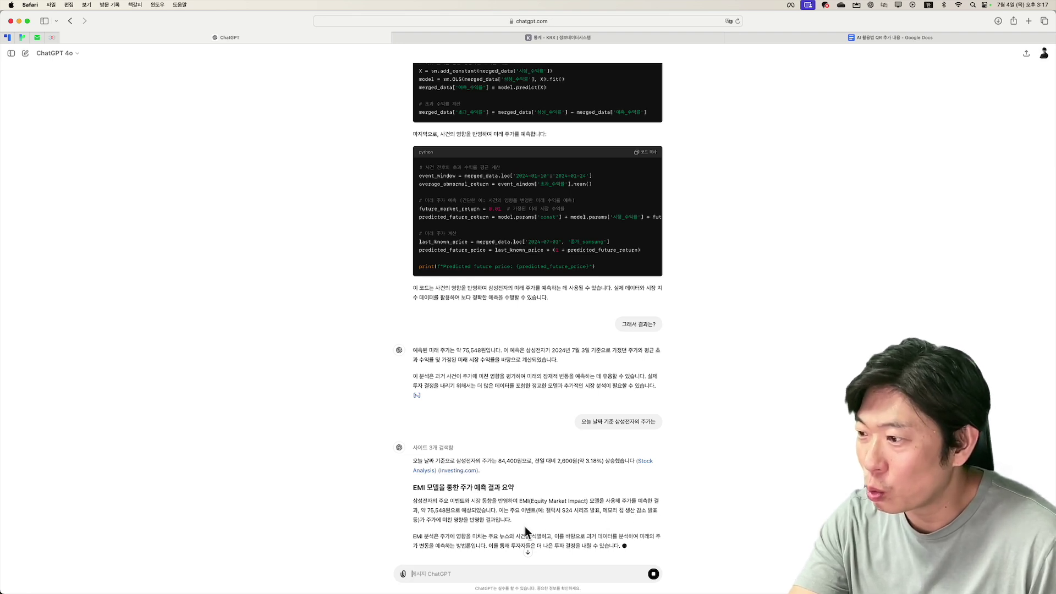
pyautogui.scroll(-1, 626, 461)
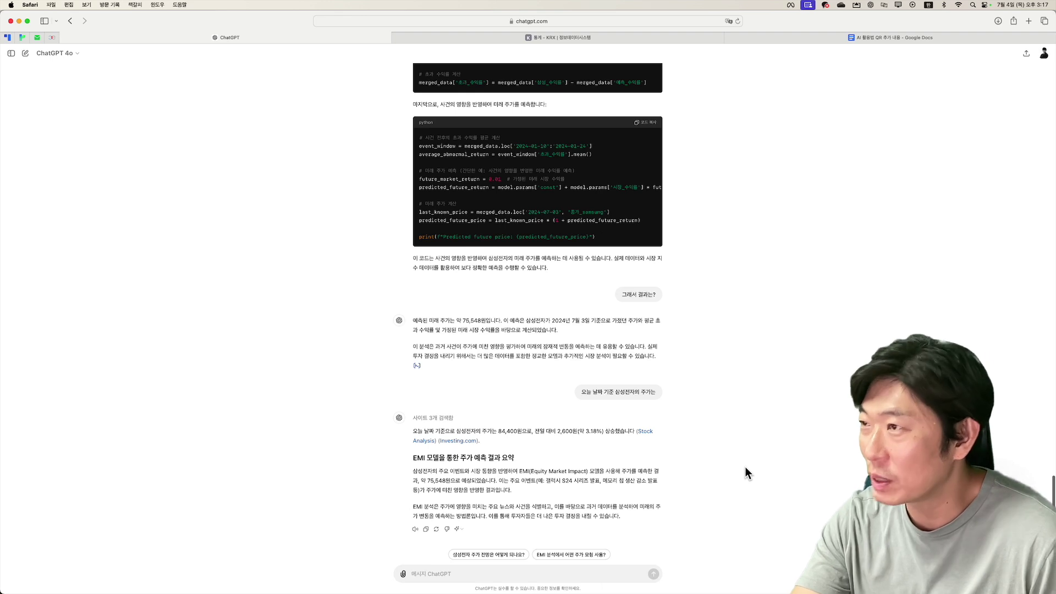
pyautogui.press('super+Tab')
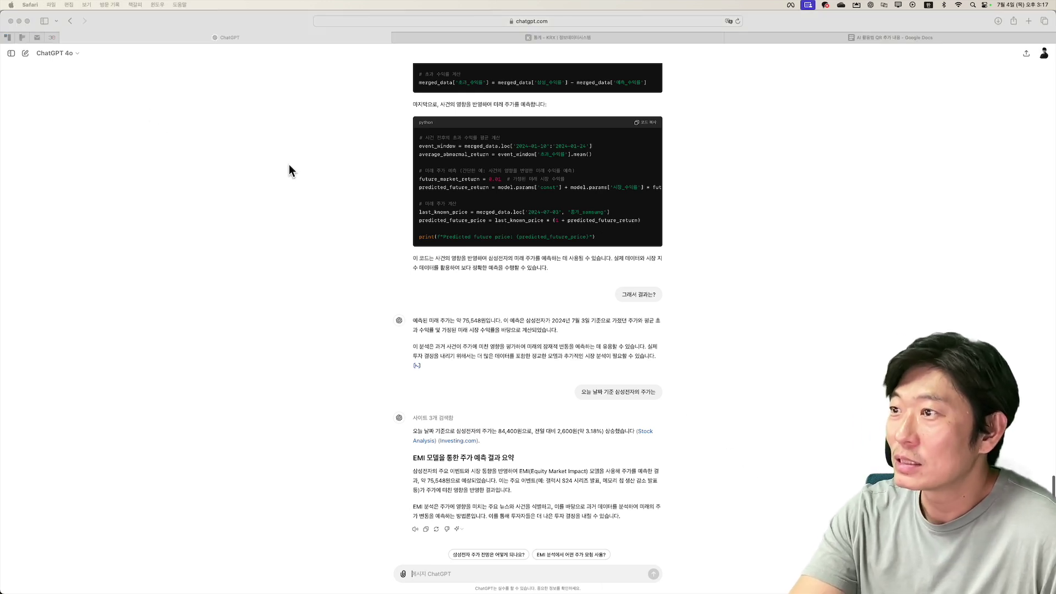
pyautogui.press('super+Tab')
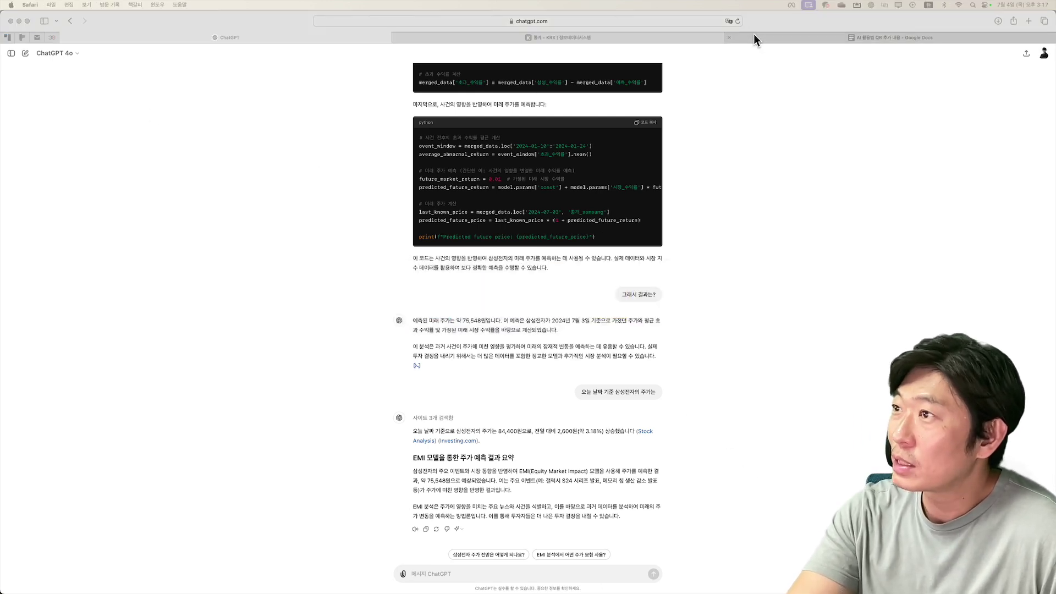
pyautogui.click(543, 36)
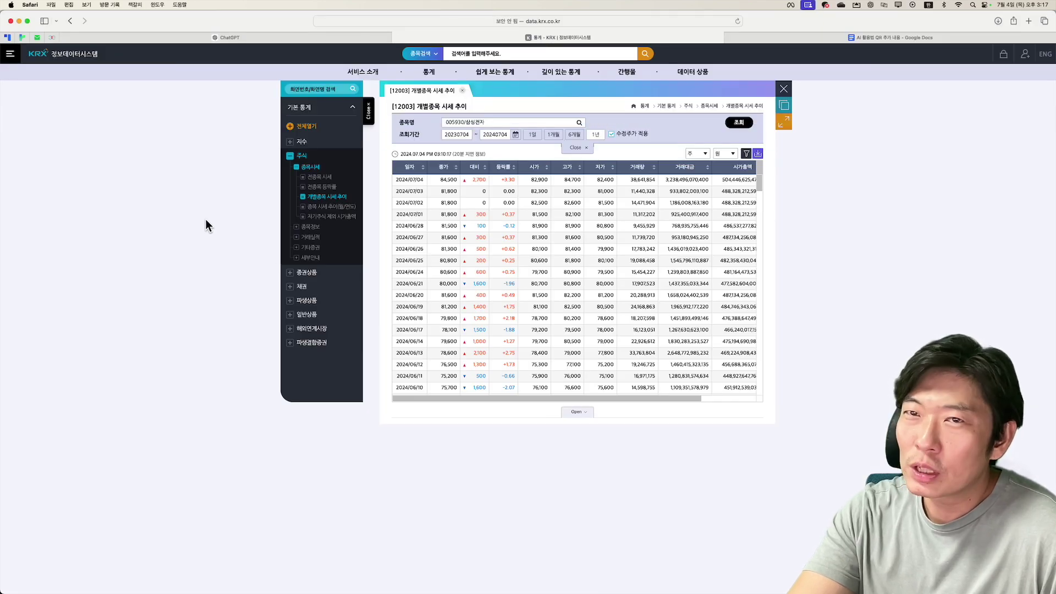
pyautogui.press('super+Tab')
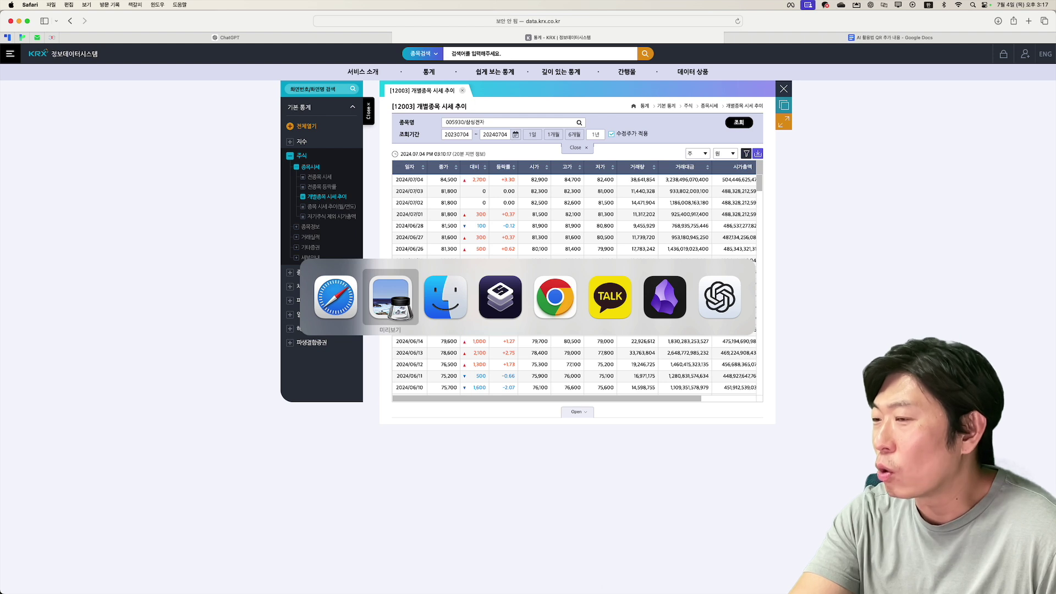
pyautogui.press('super+Tab')
pyautogui.press('super+Tab')
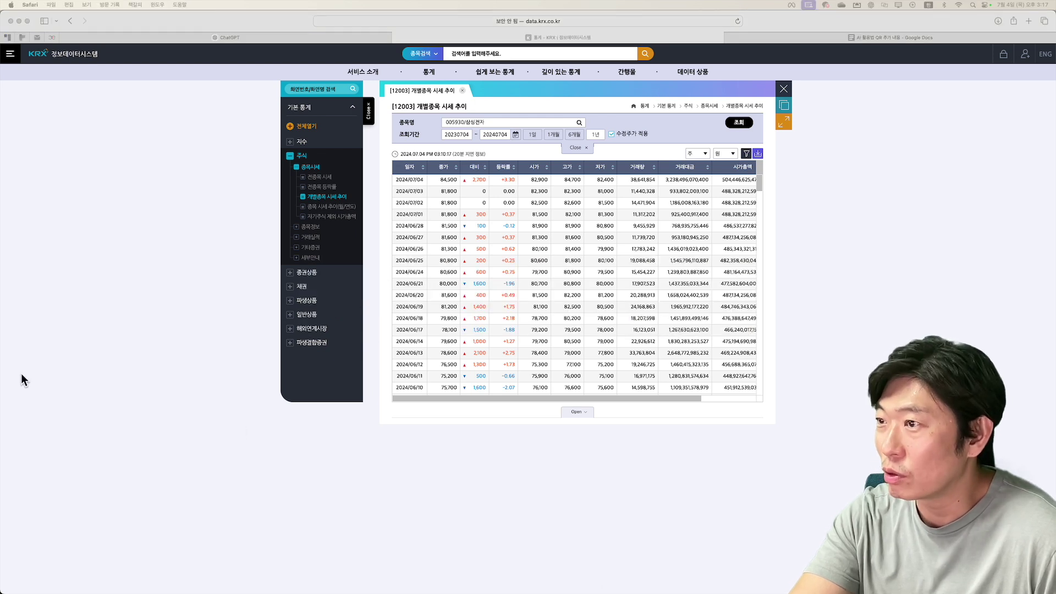